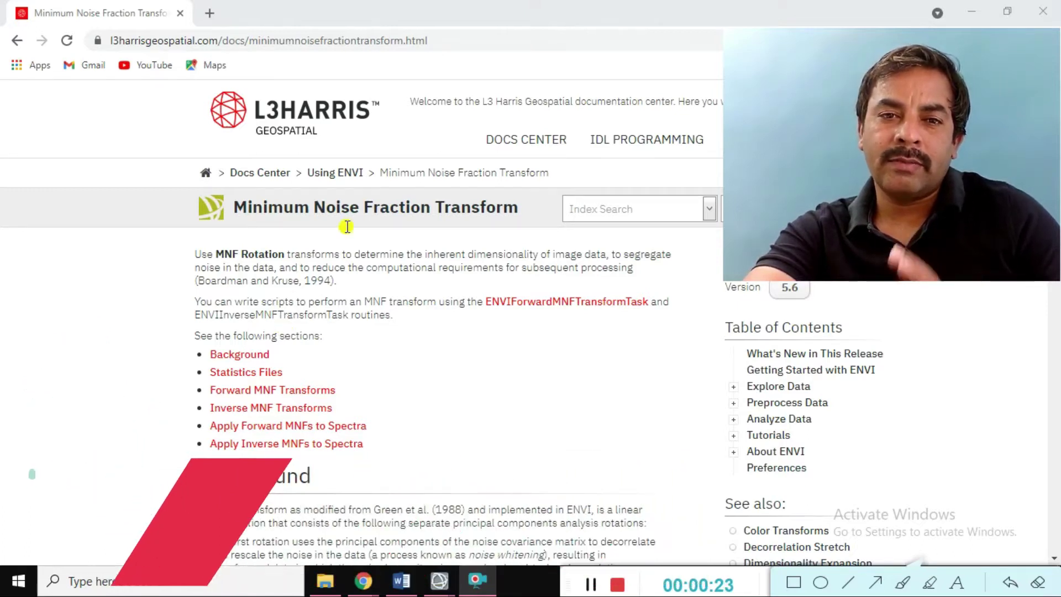
Highlight the MNF page sentences on inherent image dimensionality, segregating noise, and the Boardman and Kruse citation
left_click_drag(340, 254, 601, 251)
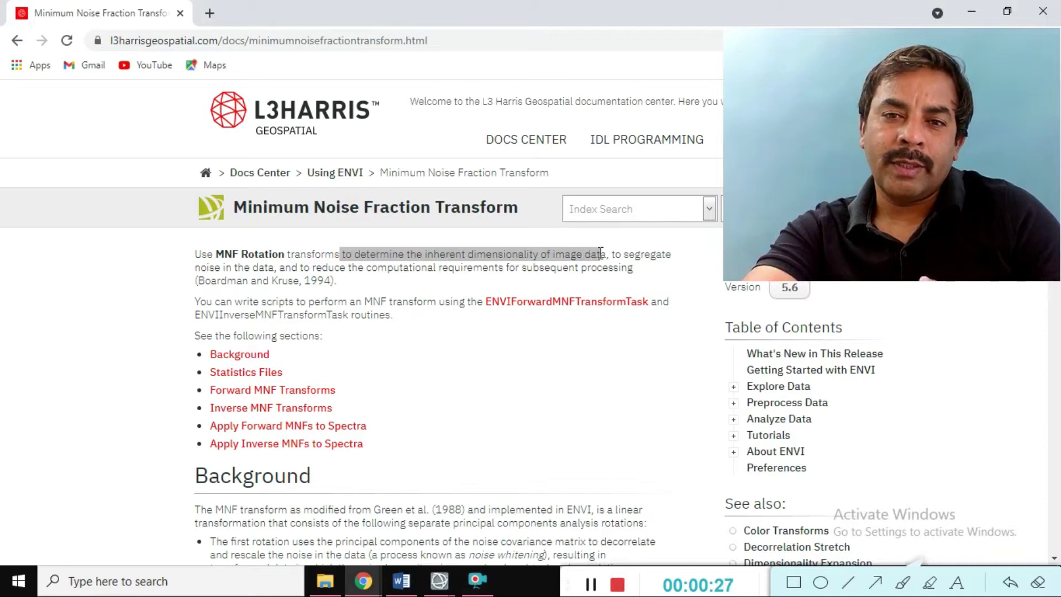
left_click(616, 253)
left_click_drag(224, 267, 633, 269)
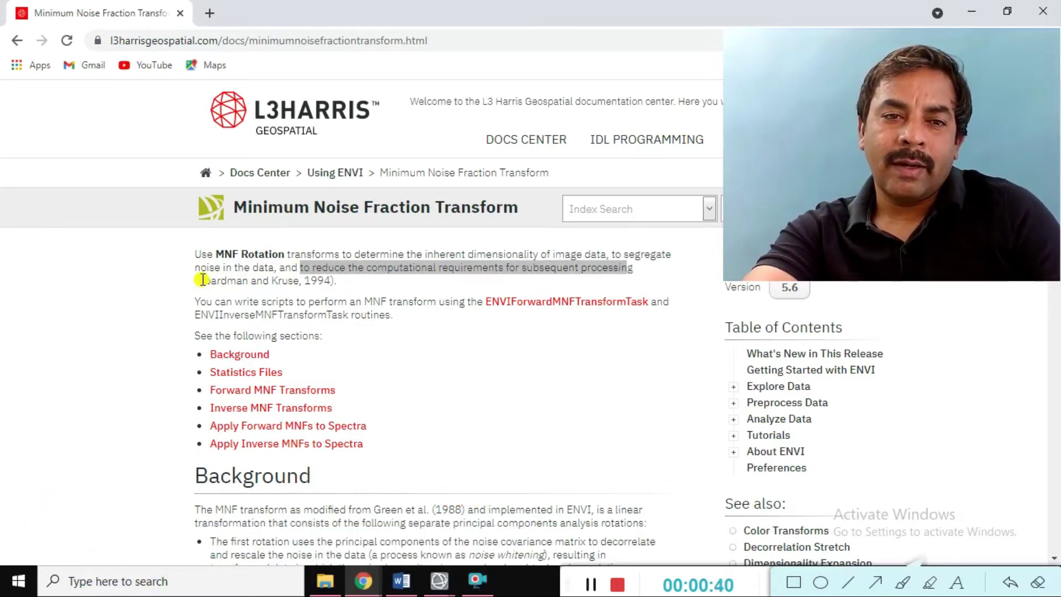
left_click_drag(221, 280, 251, 280)
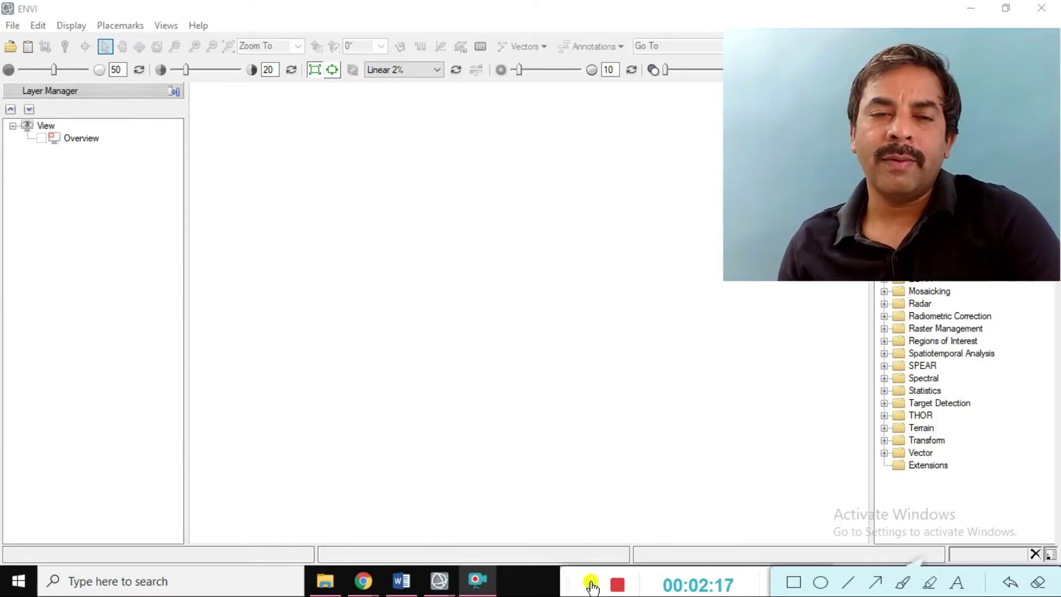
Open FlaashFile from E:\Hyperion Practical\FLAASH Atmo-Correction_New in ENVI
left_click(591, 585)
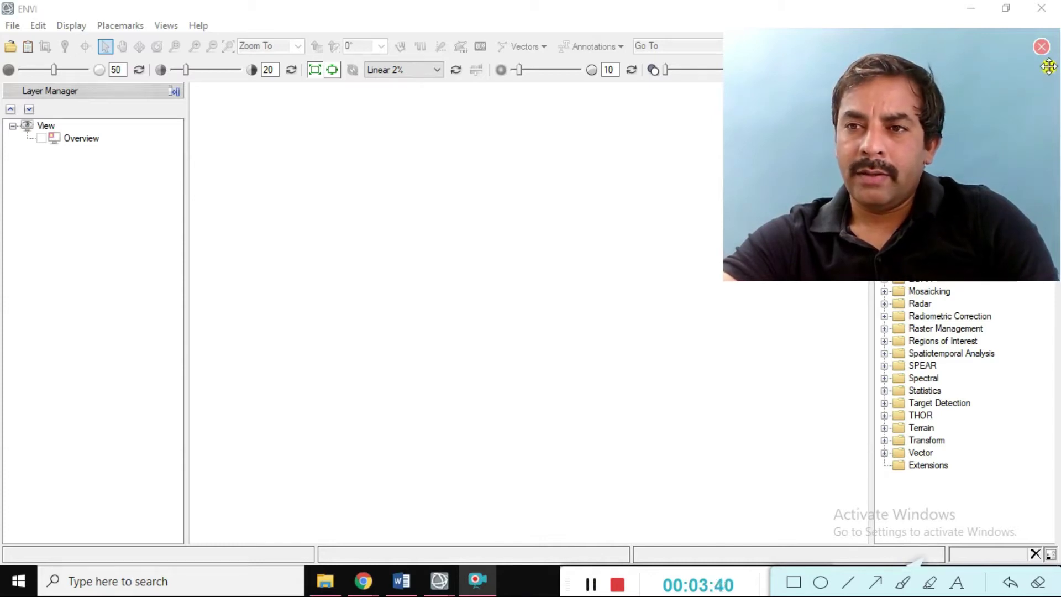
left_click(1041, 51)
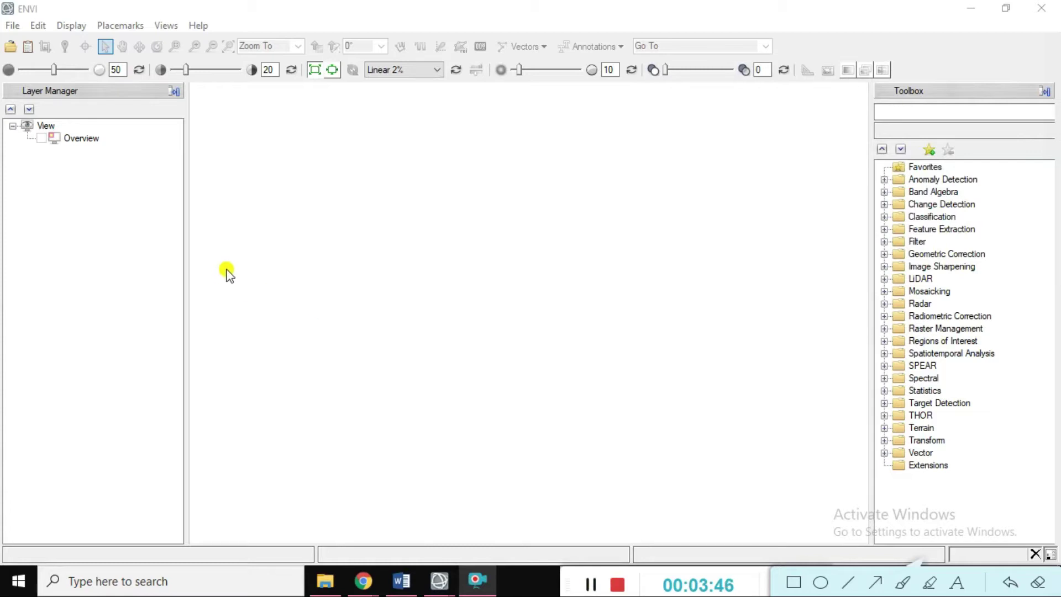
left_click(15, 54)
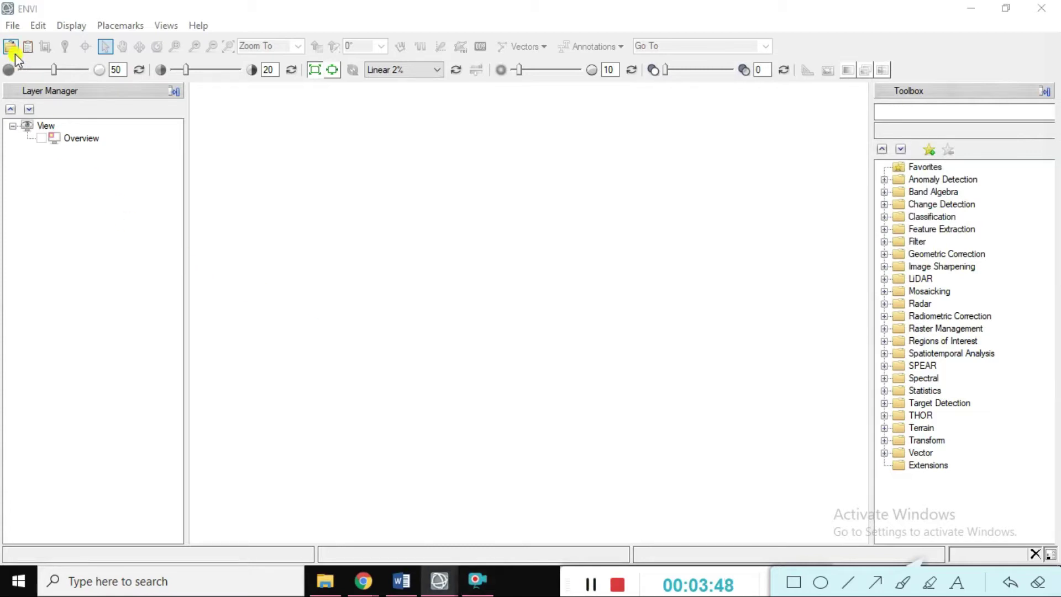
left_click(204, 72)
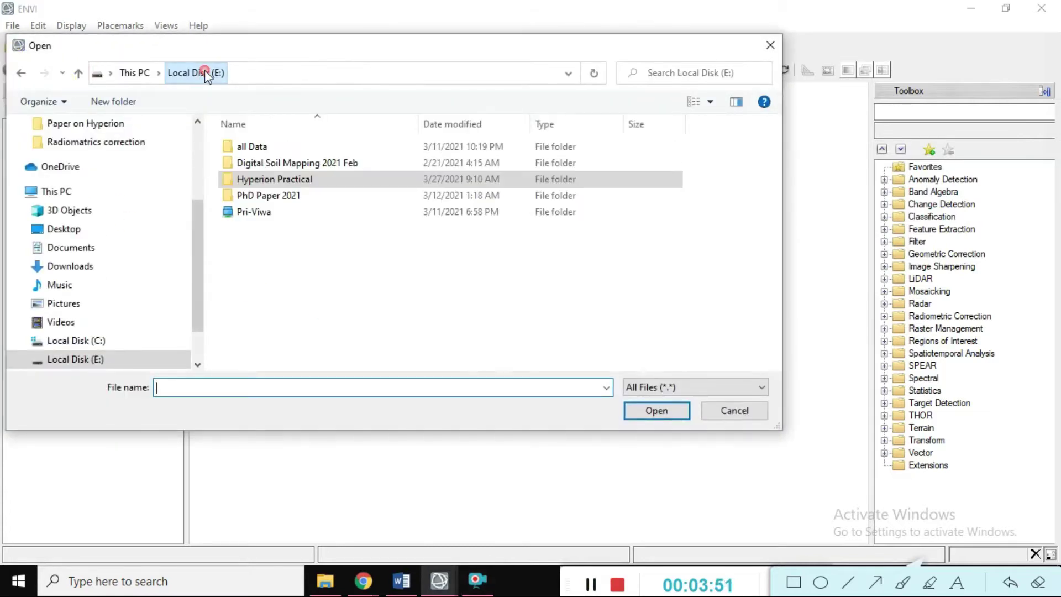
double_click(270, 180)
double_click(280, 179)
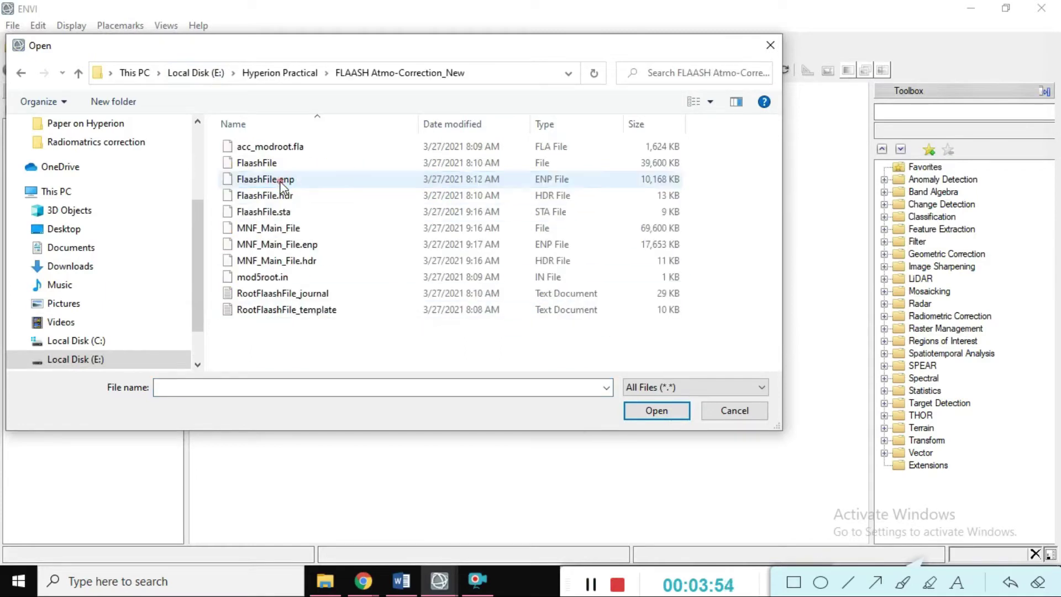
left_click(256, 162)
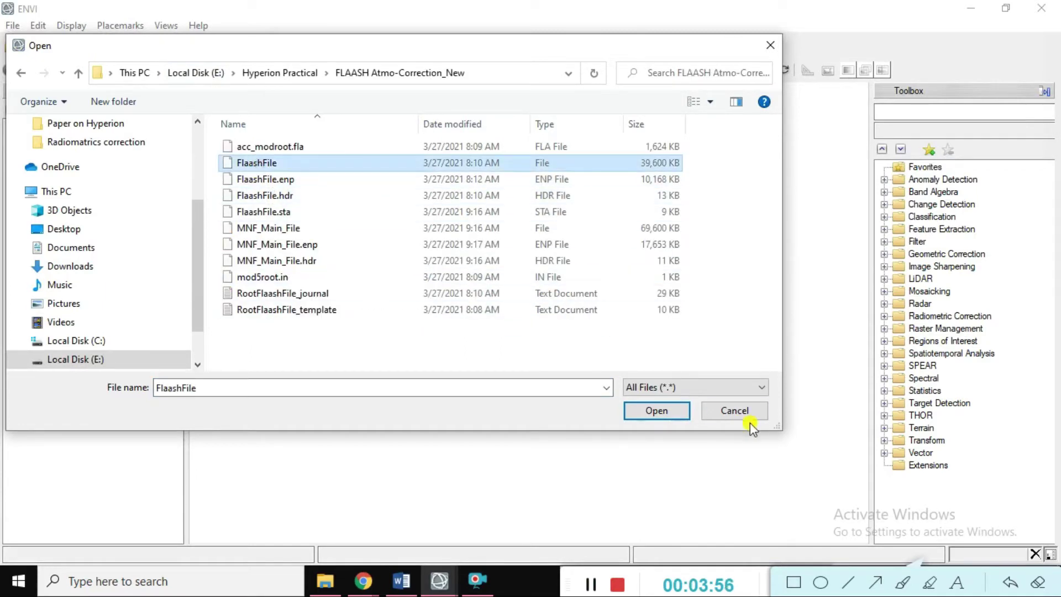
left_click(683, 410)
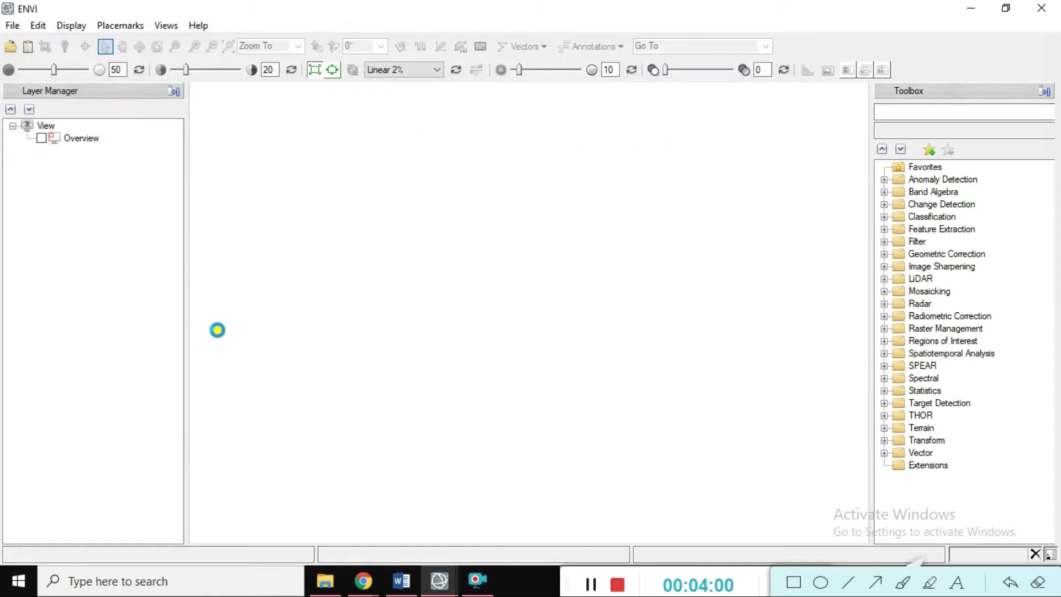
View the FlaashFile metadata (256 columns, 400 rows, 198 bands), then close it
left_click(27, 151)
left_click(27, 151)
double_click(26, 153)
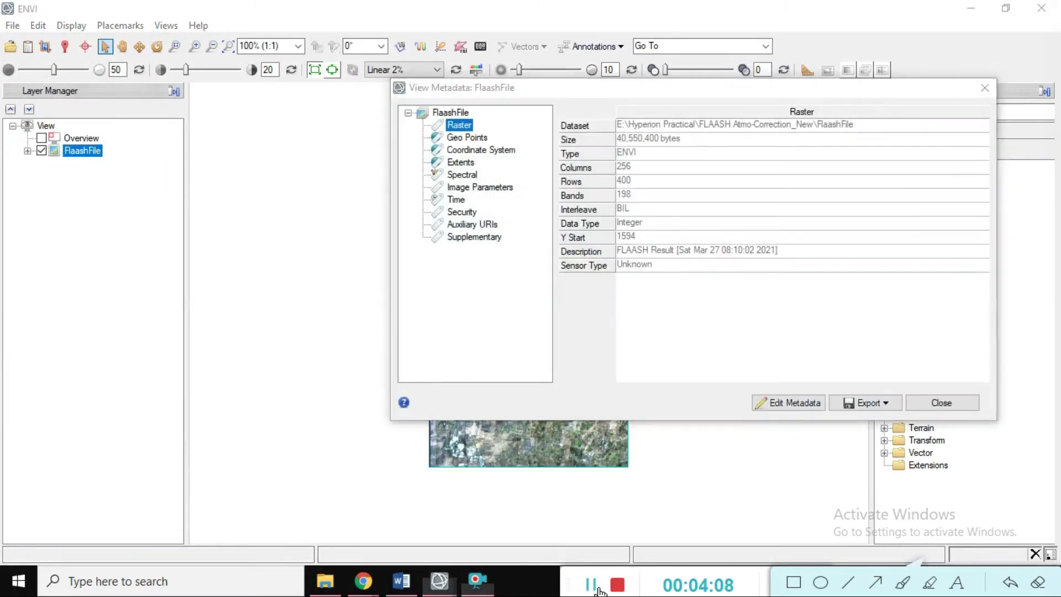
key("Escape")
Search the Toolbox for MNF and launch Forward MNF Noise Statistics from Dark Data
left_click(941, 114)
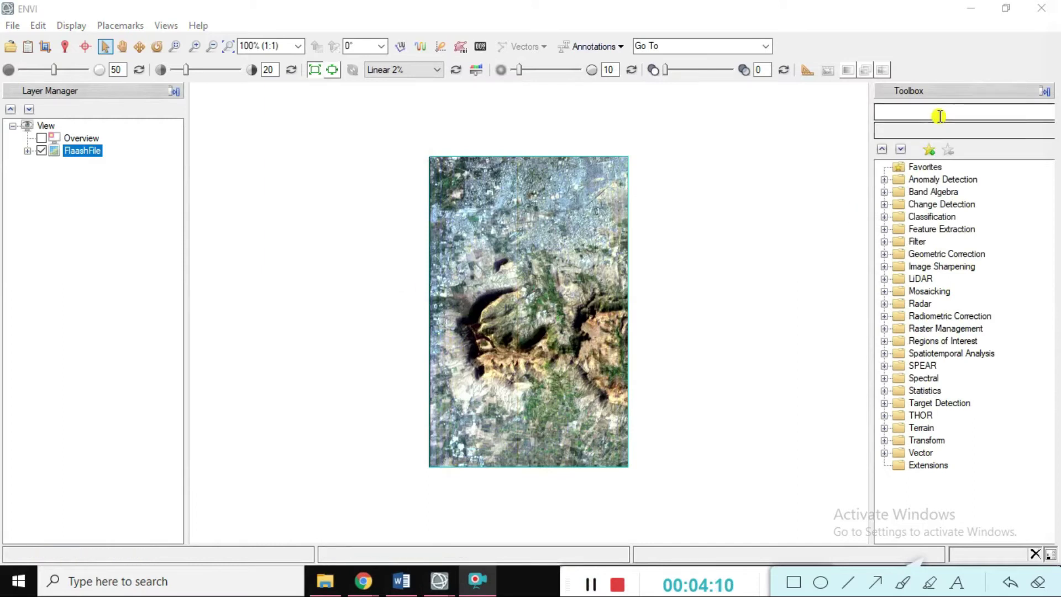
left_click(940, 115)
type("MN")
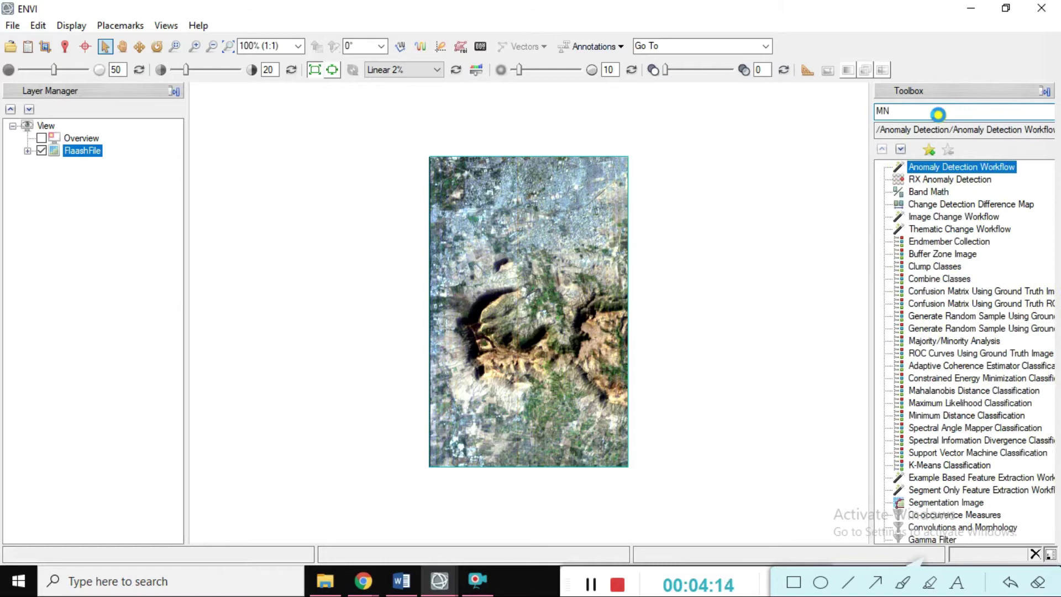
type("F")
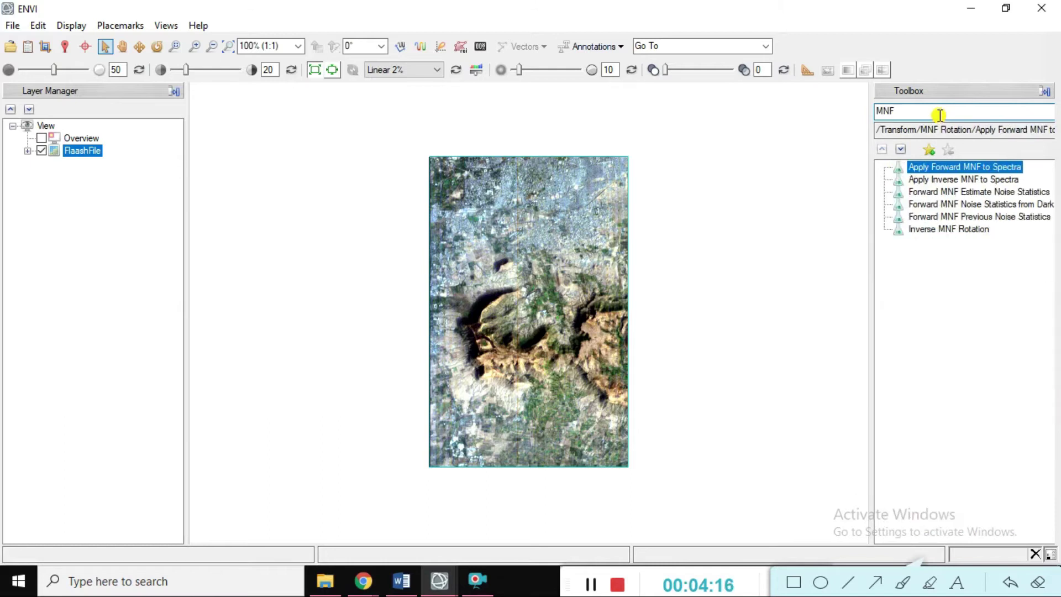
left_click(970, 204)
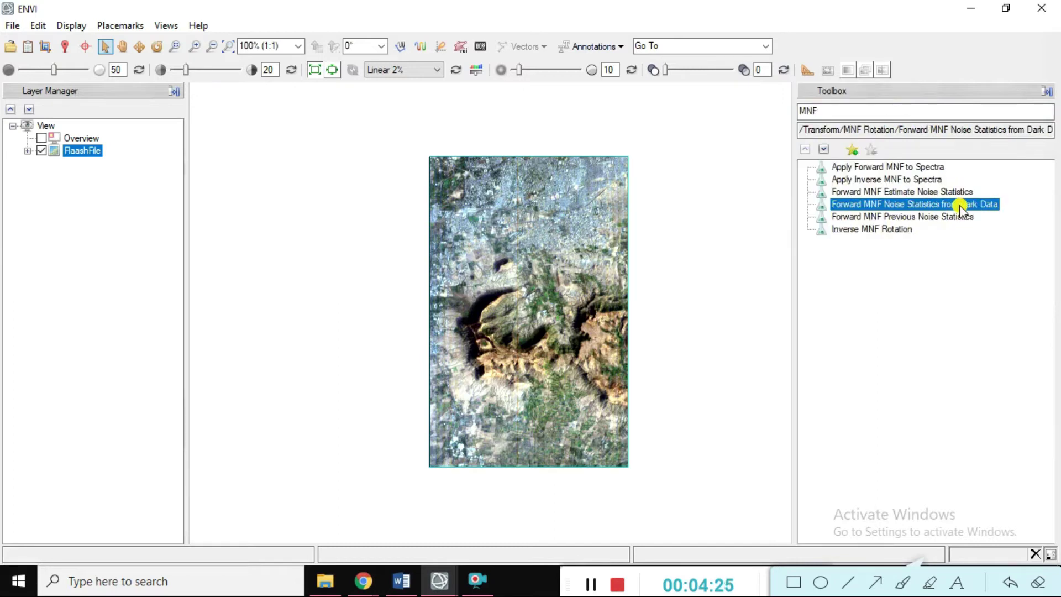
double_click(960, 206)
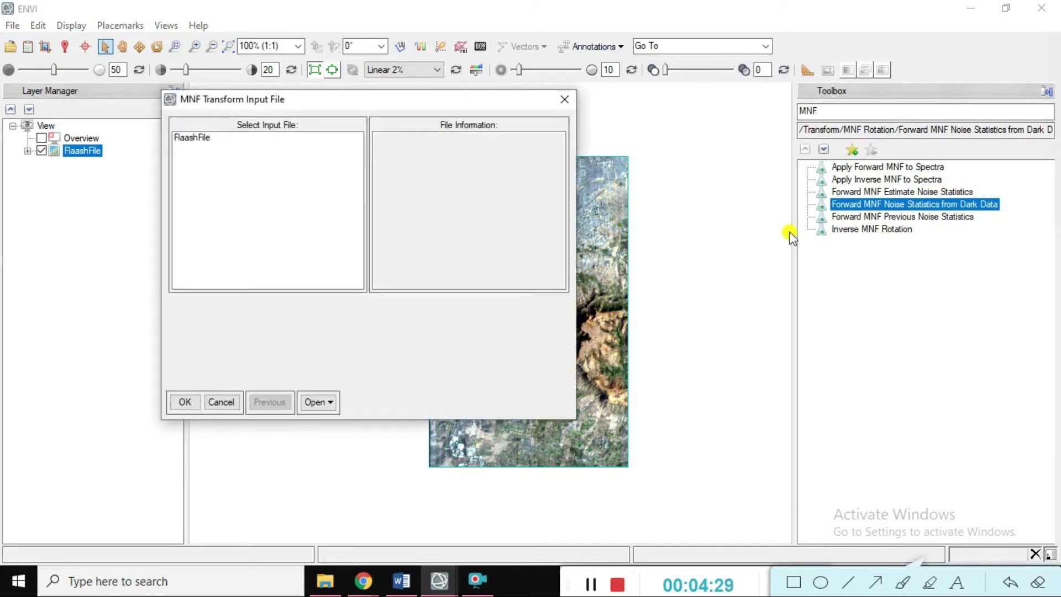
Choose FlaashFile (174/198 bands) as the MNF input and as the dark current file
left_click_drag(346, 103, 464, 152)
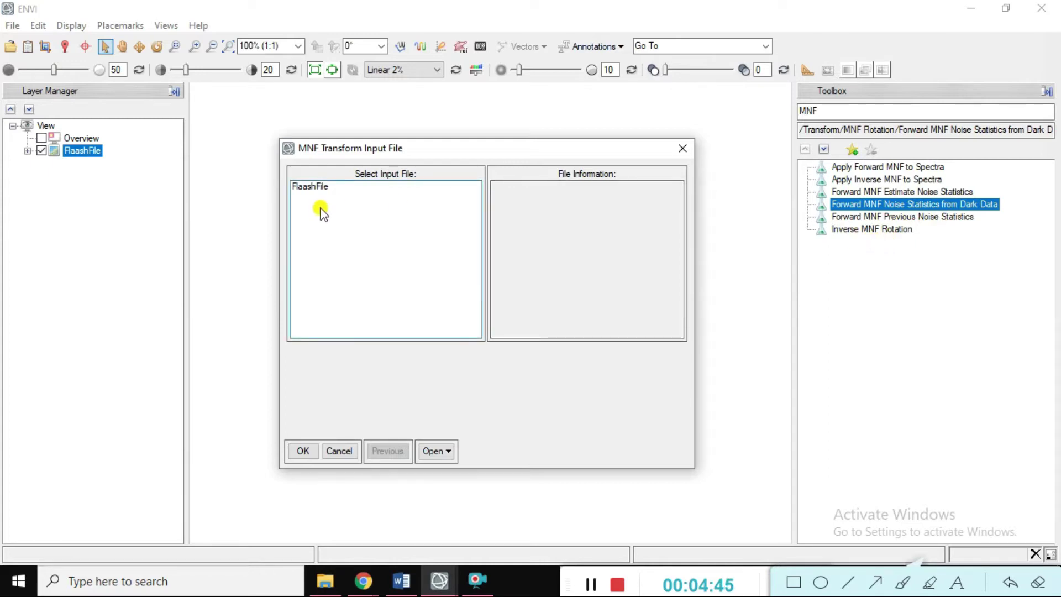
left_click(311, 187)
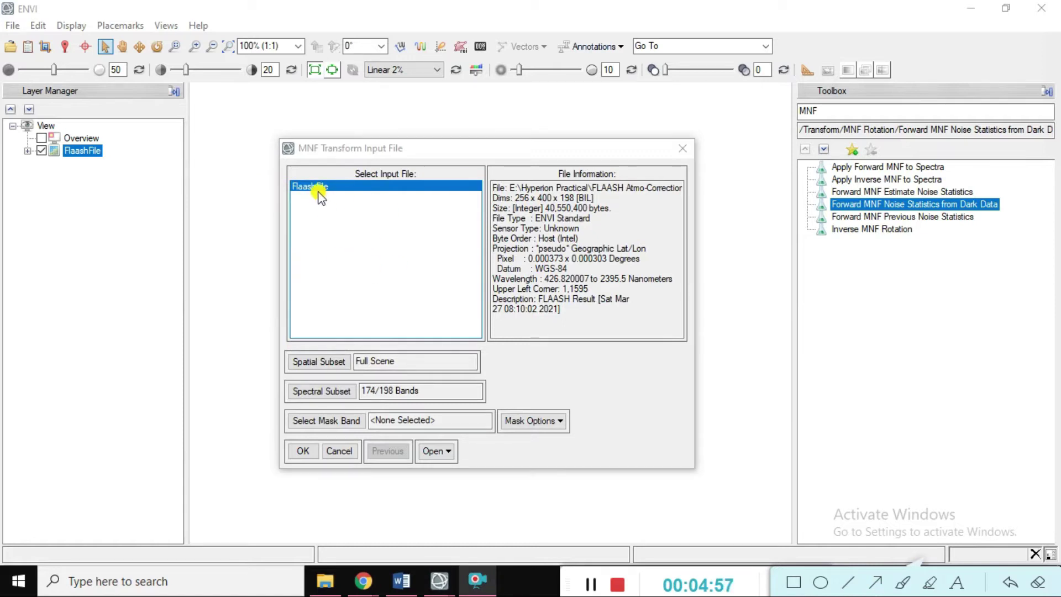
left_click_drag(511, 198, 558, 323)
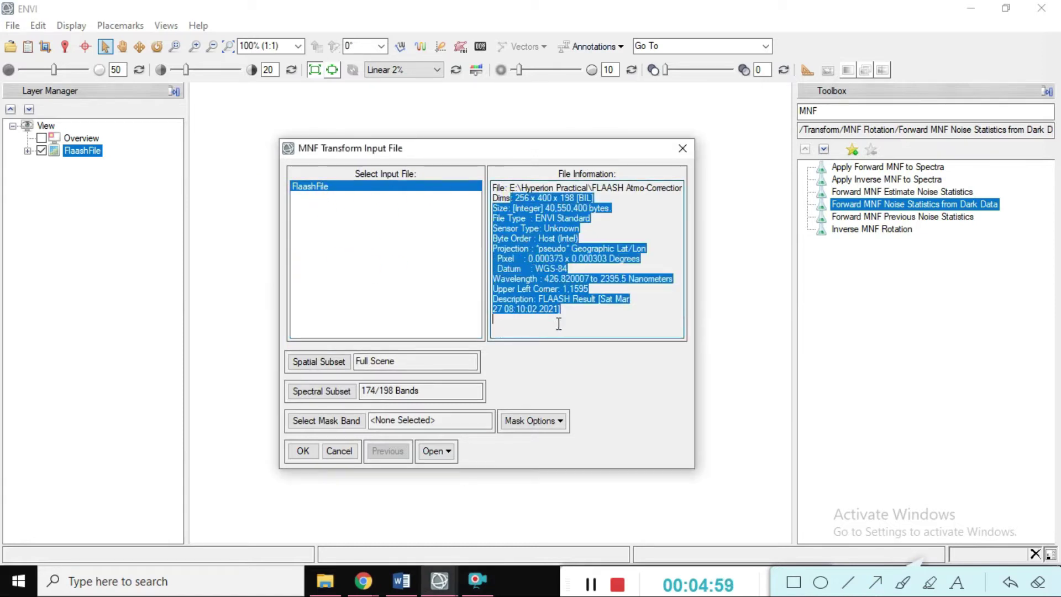
left_click(570, 319)
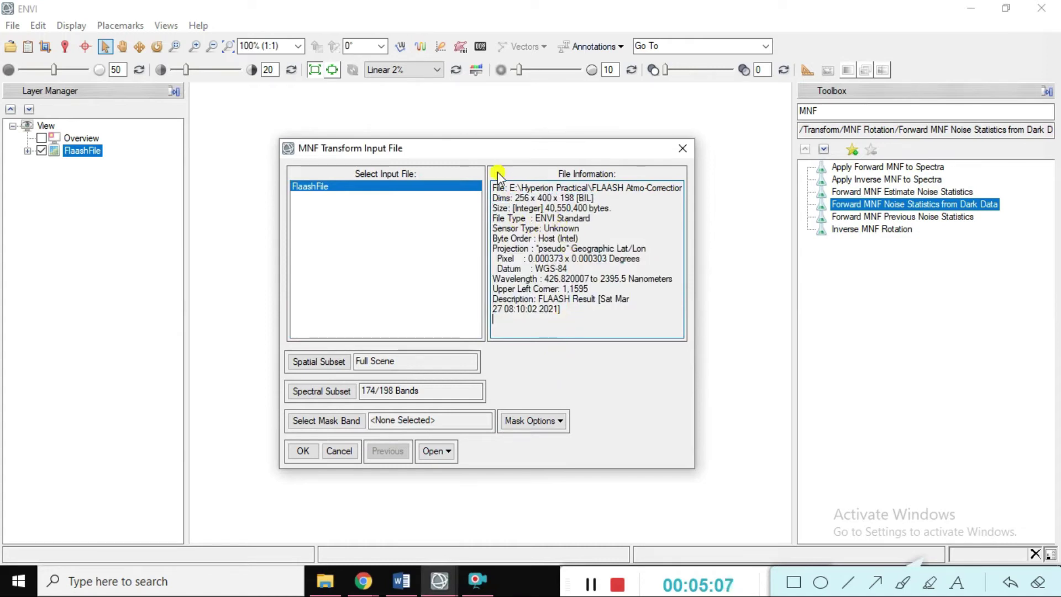
left_click_drag(503, 187, 524, 347)
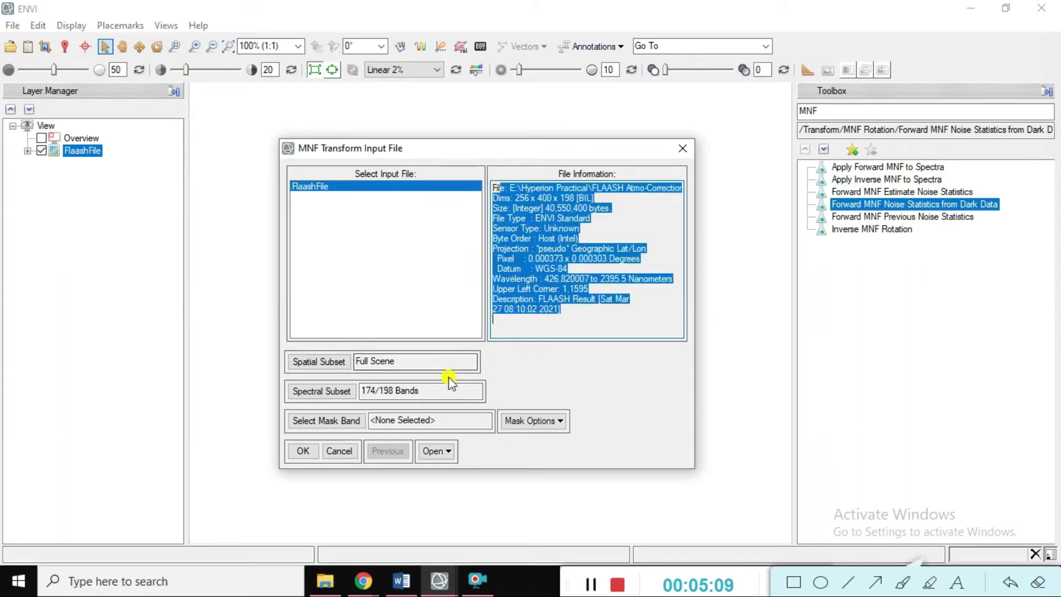
left_click(301, 450)
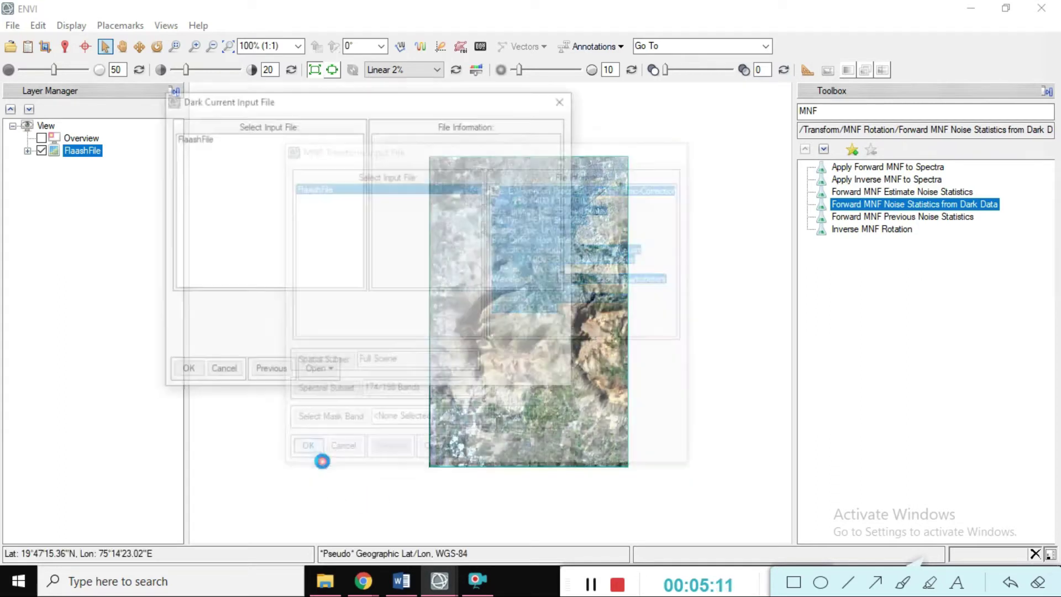
left_click_drag(266, 102, 389, 159)
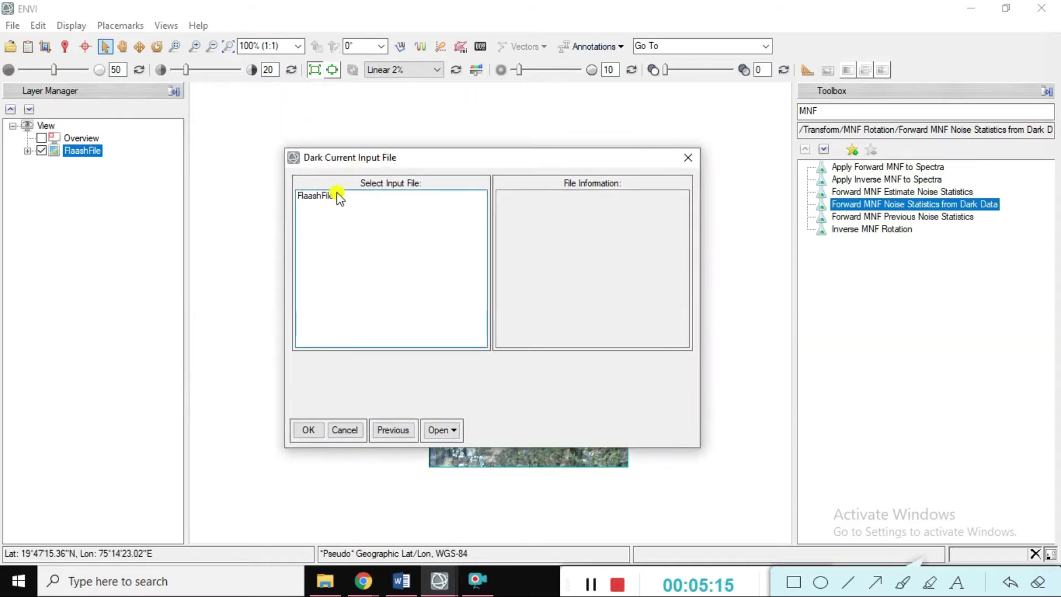
left_click(318, 196)
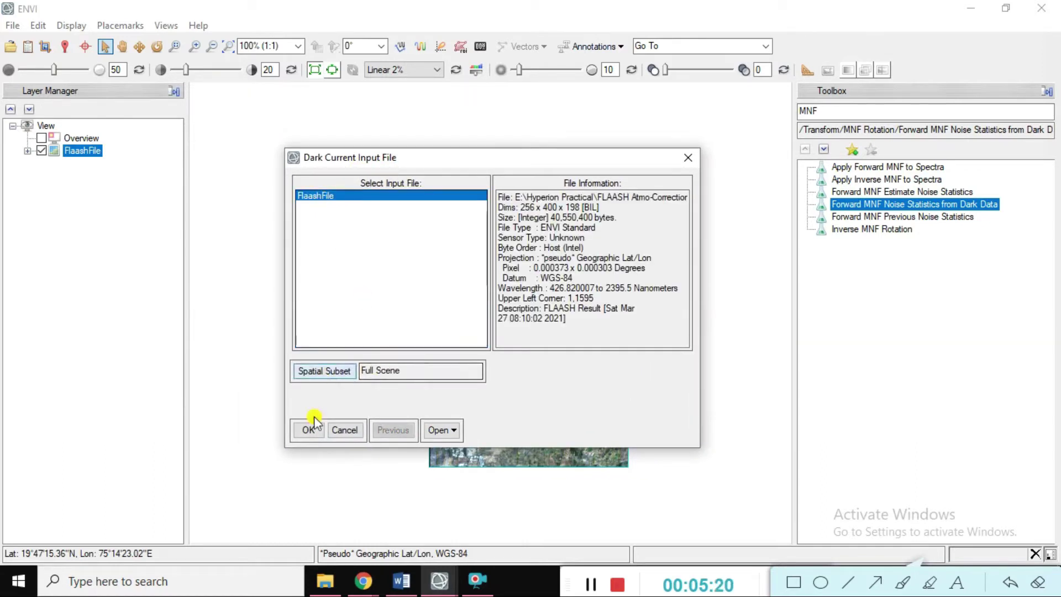
Save the noise statistics as MNF_Noise_Stats_File in a new MNF New folder
left_click(310, 430)
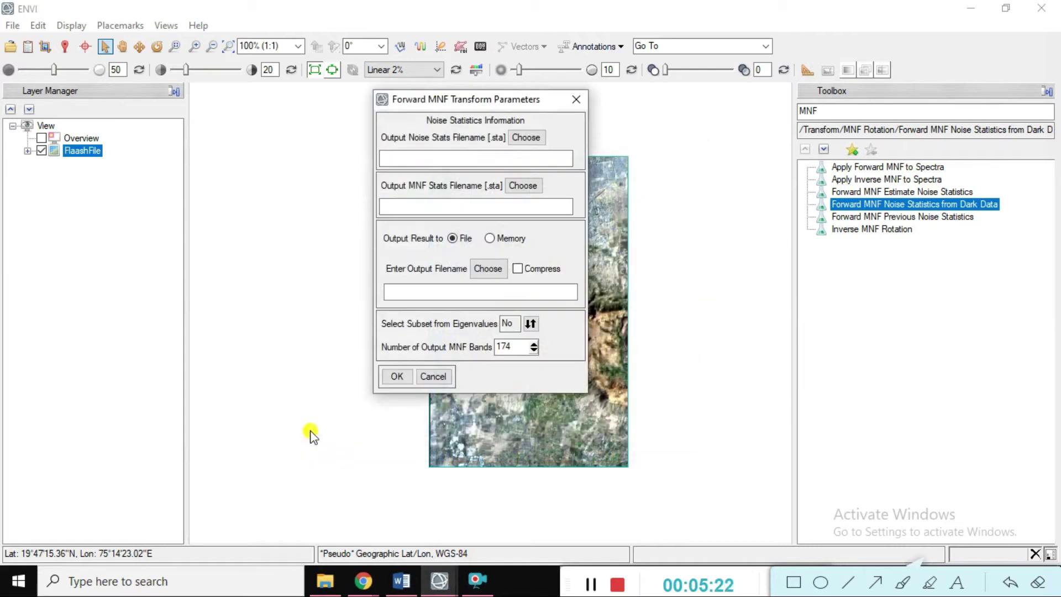
left_click_drag(428, 105, 555, 142)
left_click(660, 177)
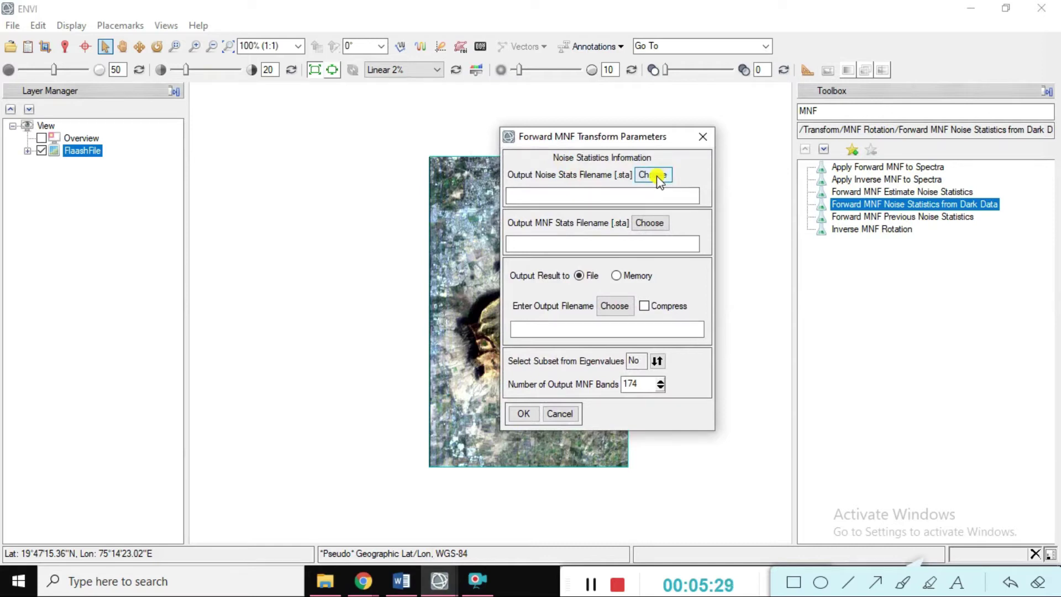
left_click(658, 178)
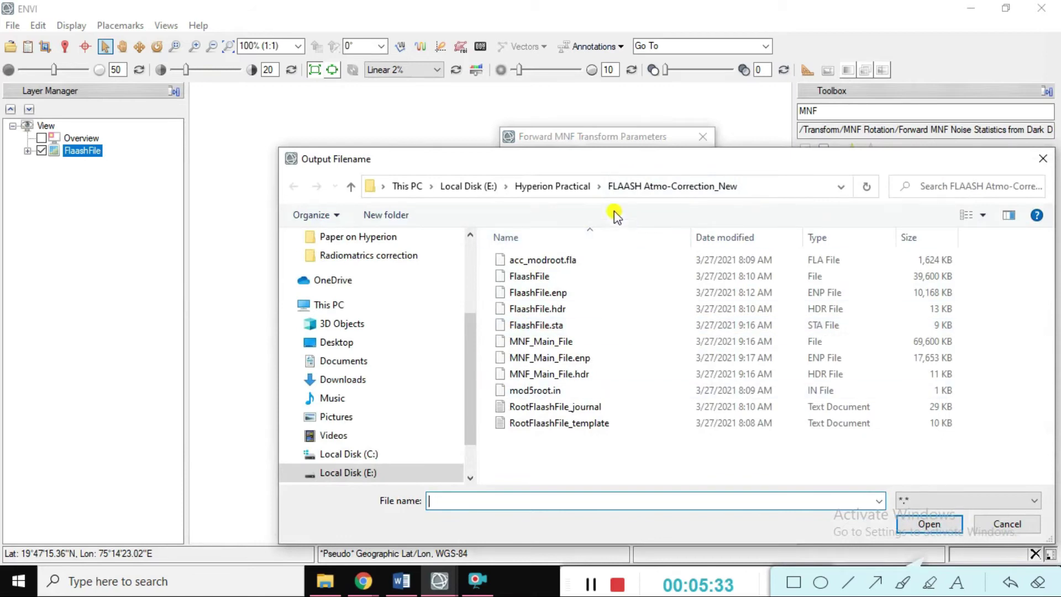
left_click(572, 187)
left_click(386, 216)
type("MN")
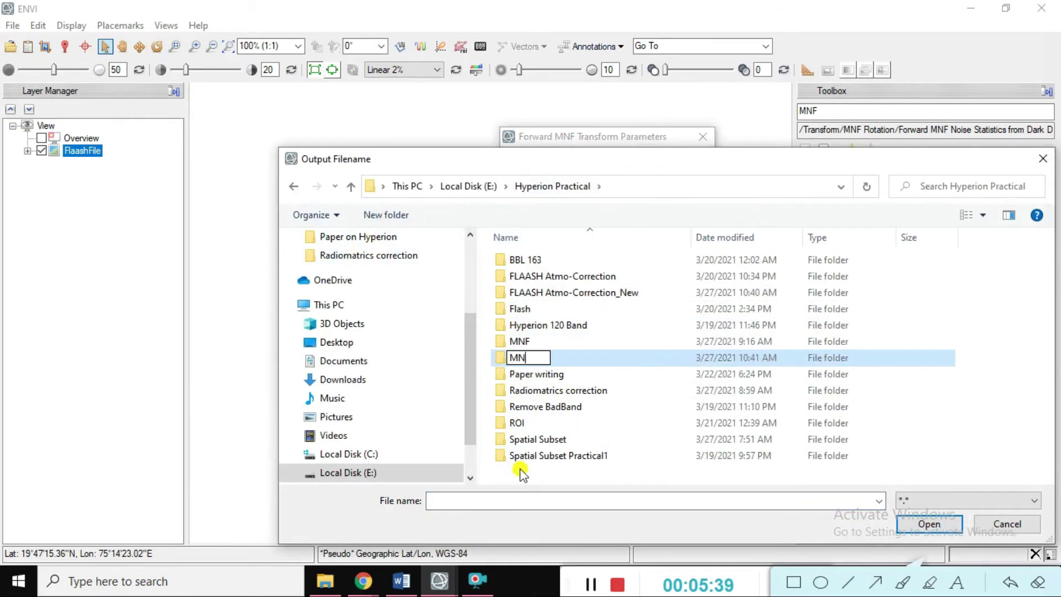
type("F New")
key("Return")
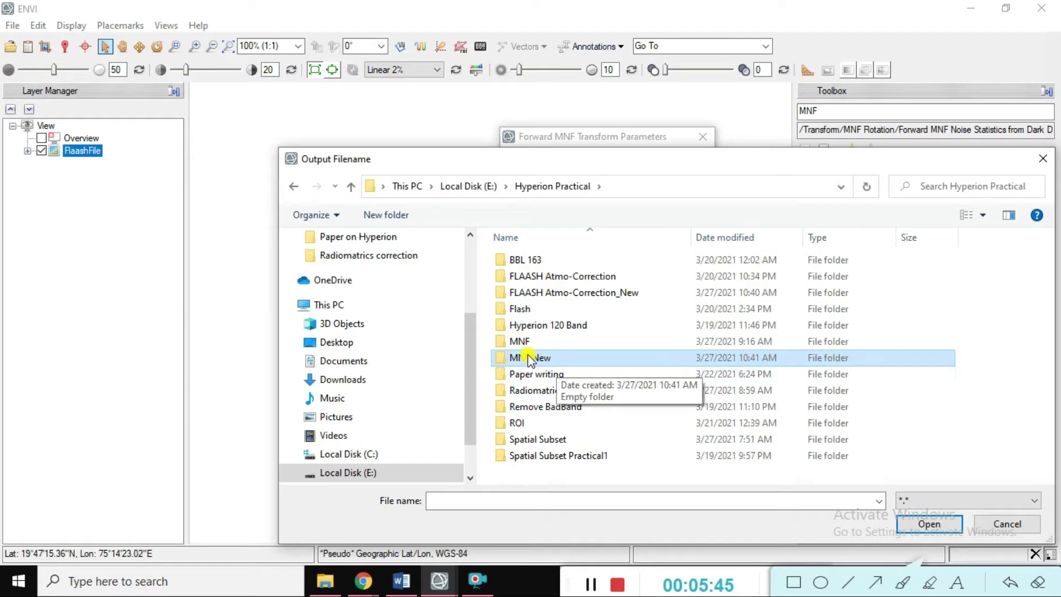
double_click(518, 358)
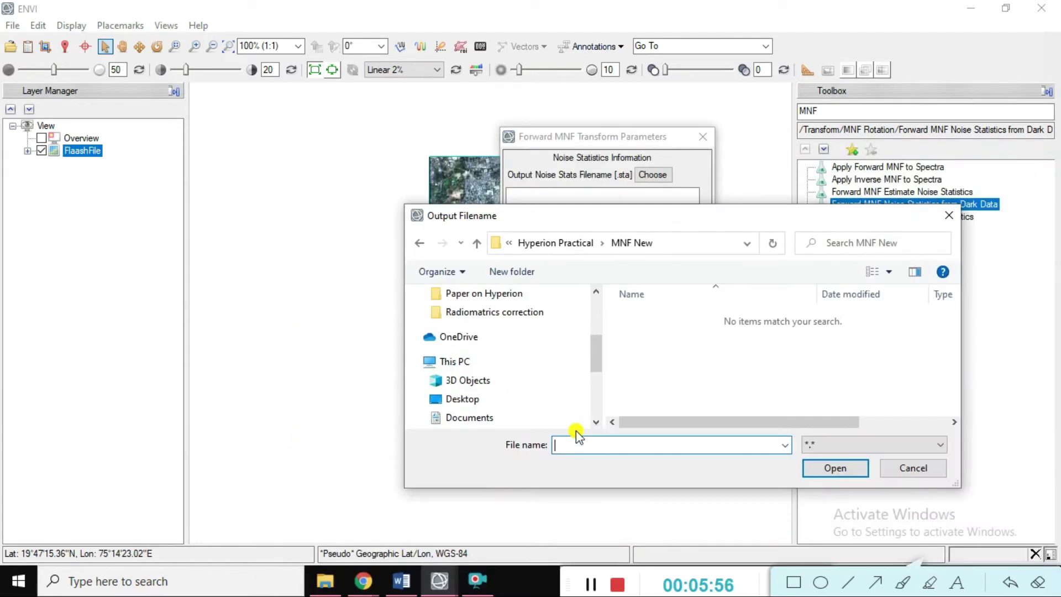
type("MNF_")
type("Noise_Stats_File")
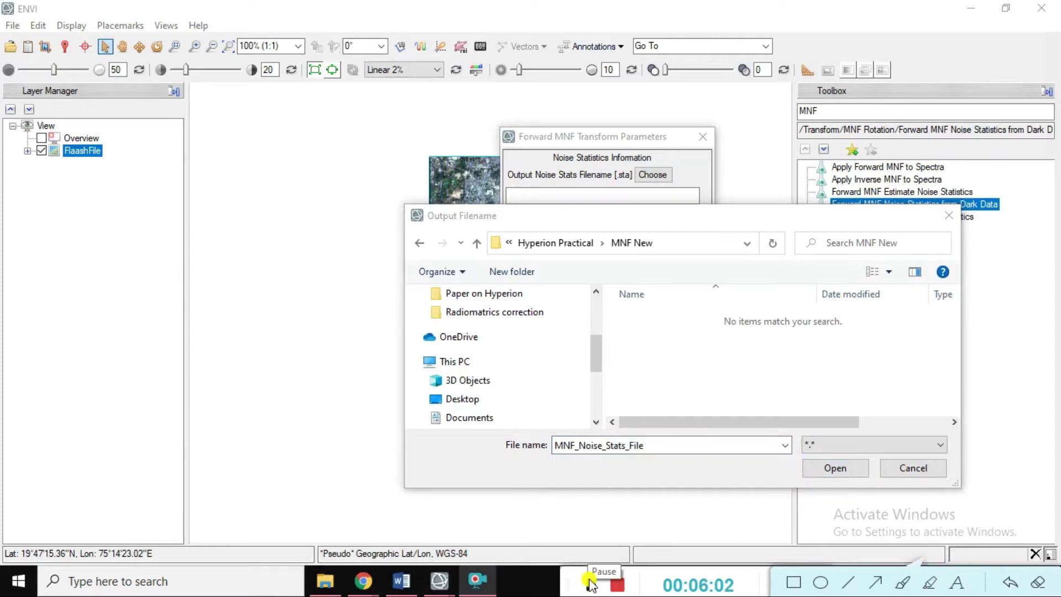
left_click(832, 470)
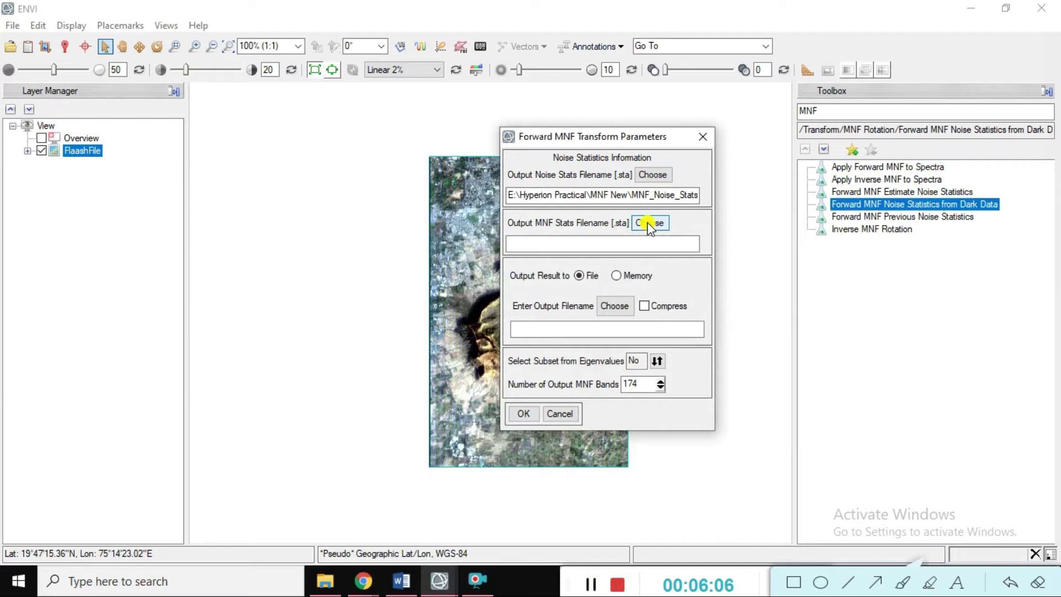
Name the MNF statistics output MNF_Stats_File
left_click(647, 222)
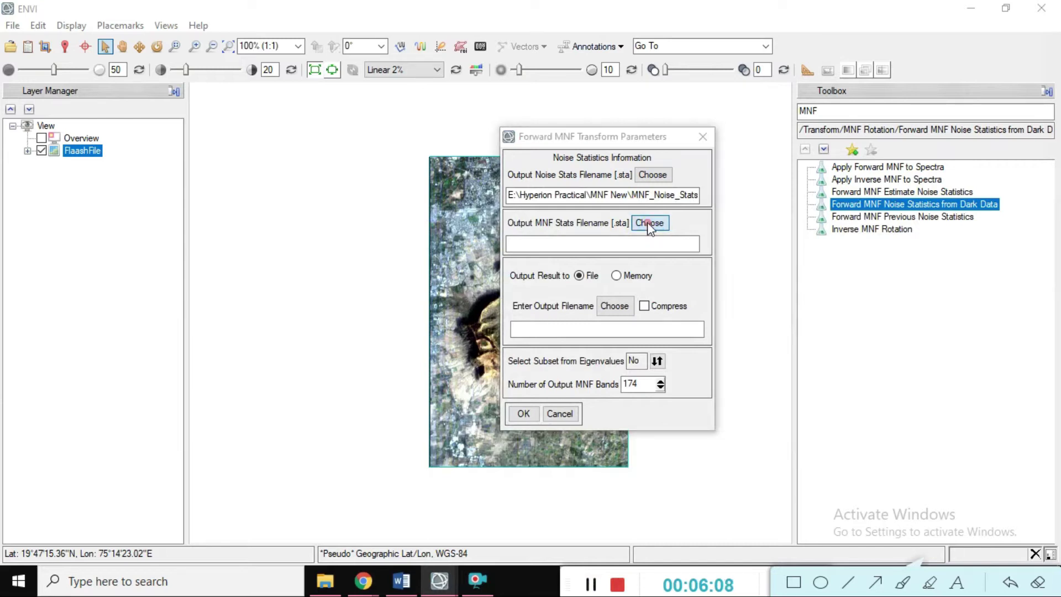
type("MNF_Stats_File")
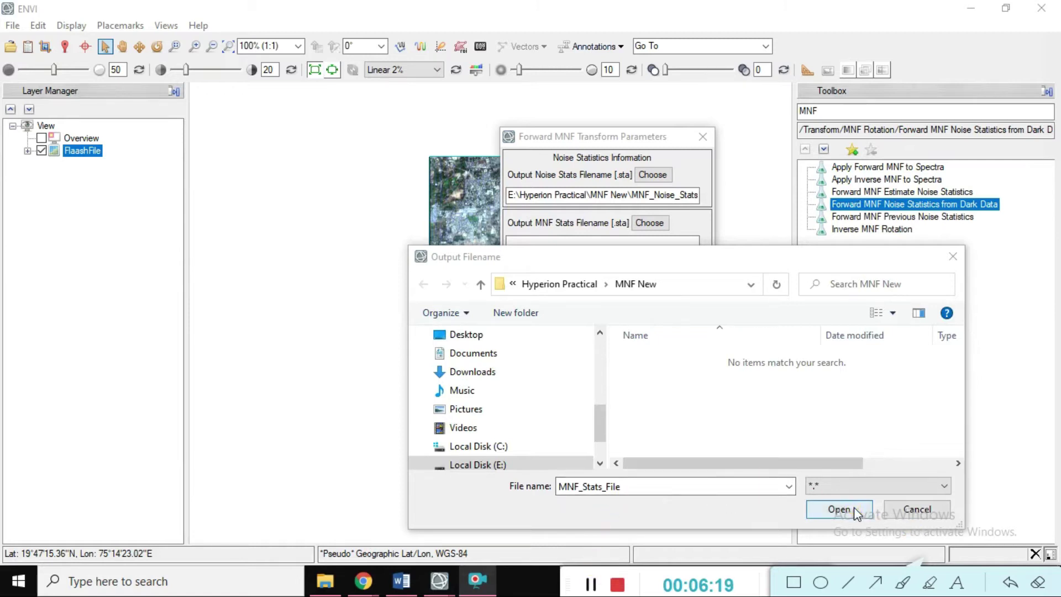
left_click(839, 508)
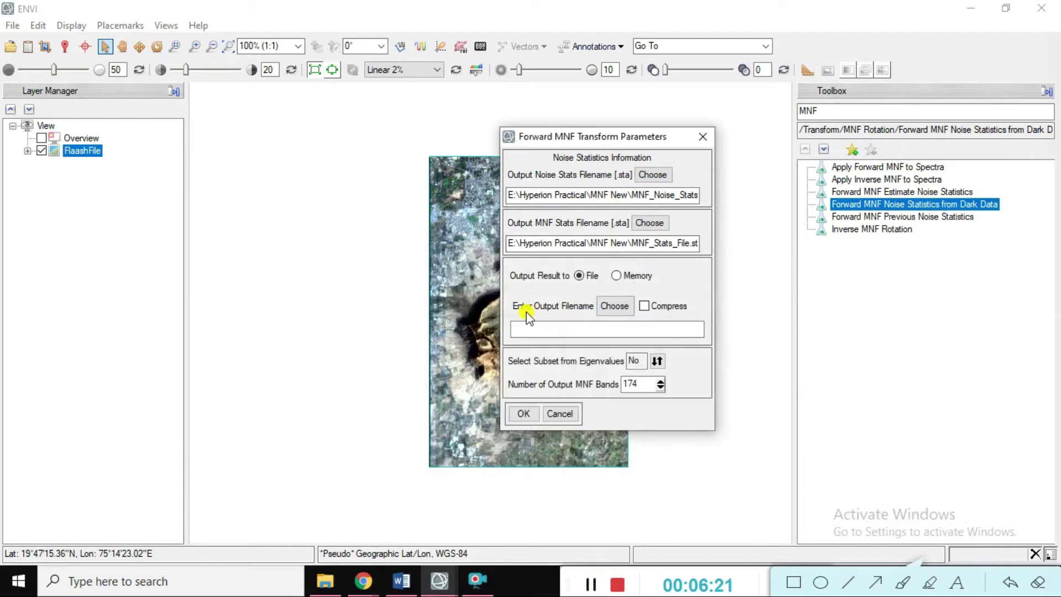
Set the MNF output file to MNF_main in the MNF New folder and check the paths
left_click(614, 305)
scroll(486, 409, "down", 2)
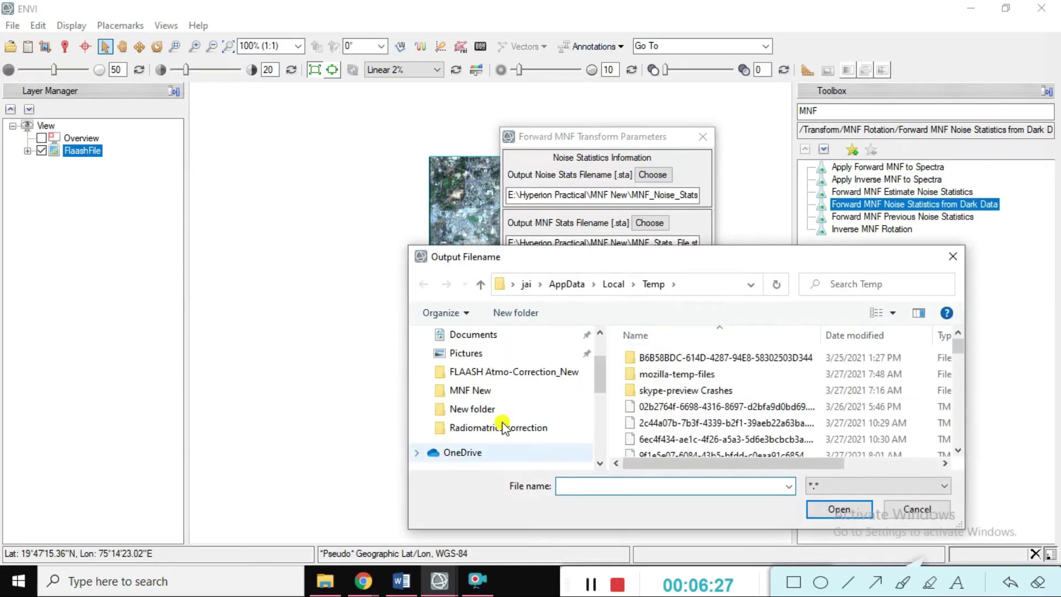
left_click(478, 393)
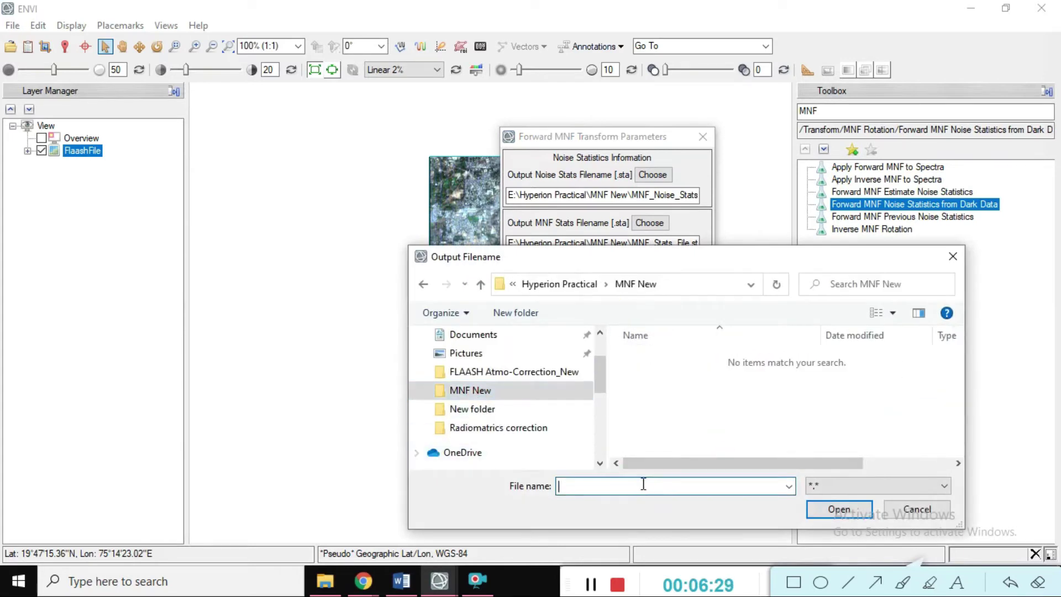
left_click_drag(691, 260, 613, 113)
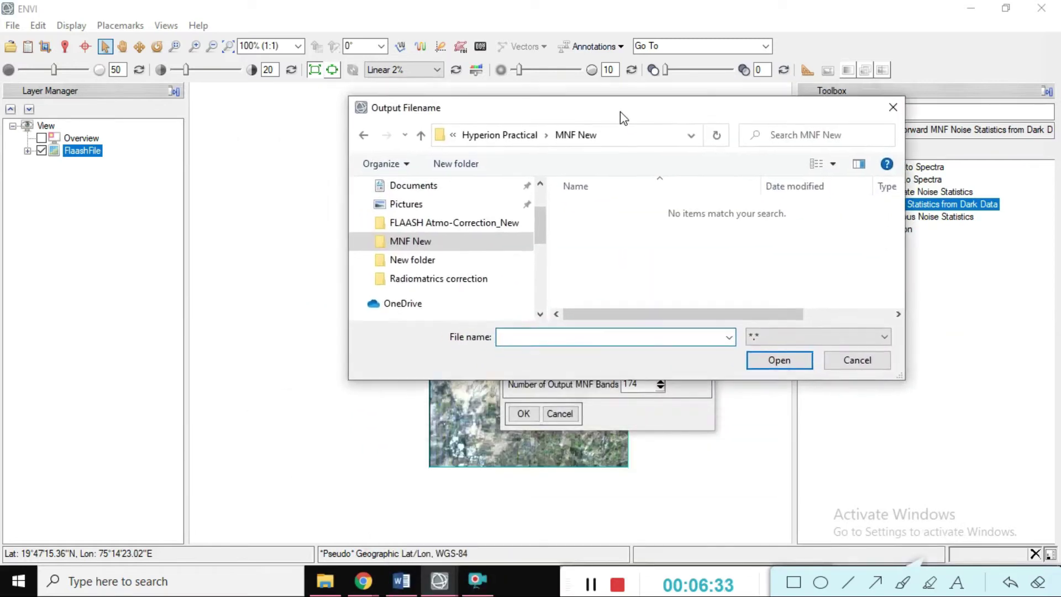
type("MNF_main")
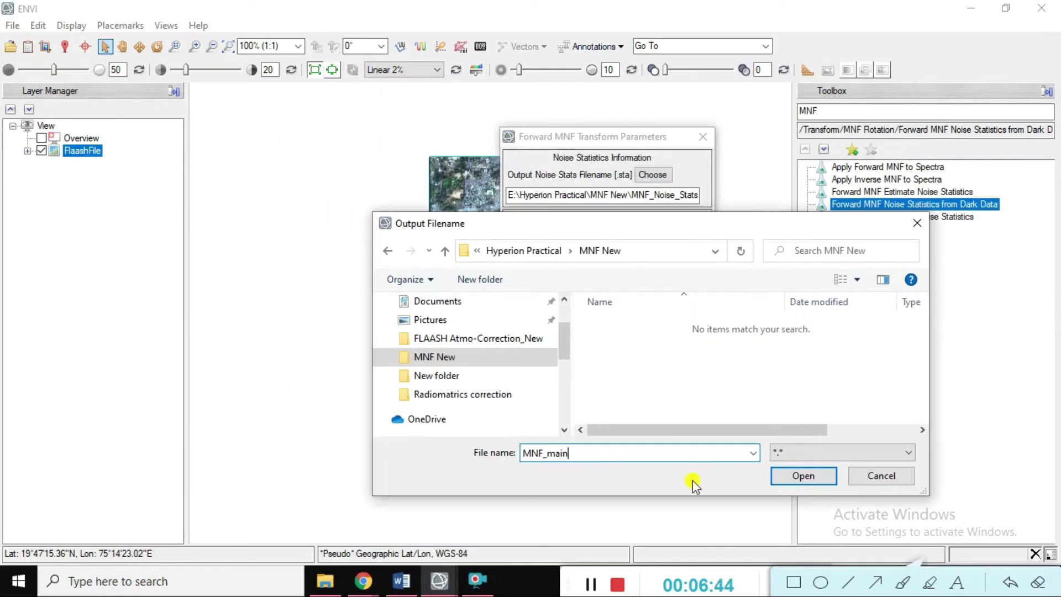
left_click(802, 477)
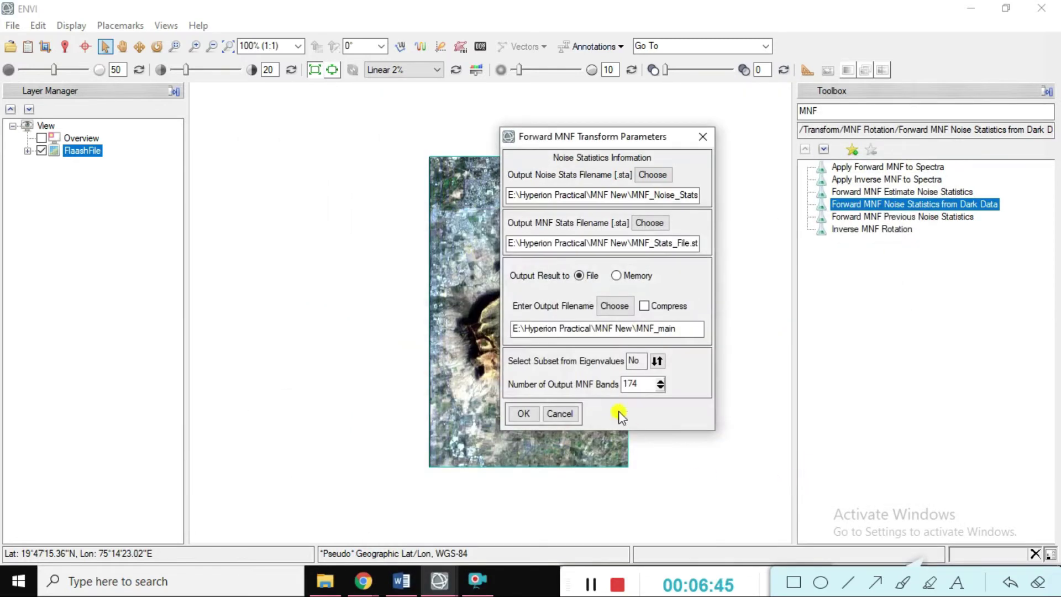
left_click_drag(595, 328, 619, 330)
left_click(609, 243)
left_click_drag(603, 243, 615, 245)
Run the MNF transform and open the eigenvalue plot's per-band value list
left_click(519, 415)
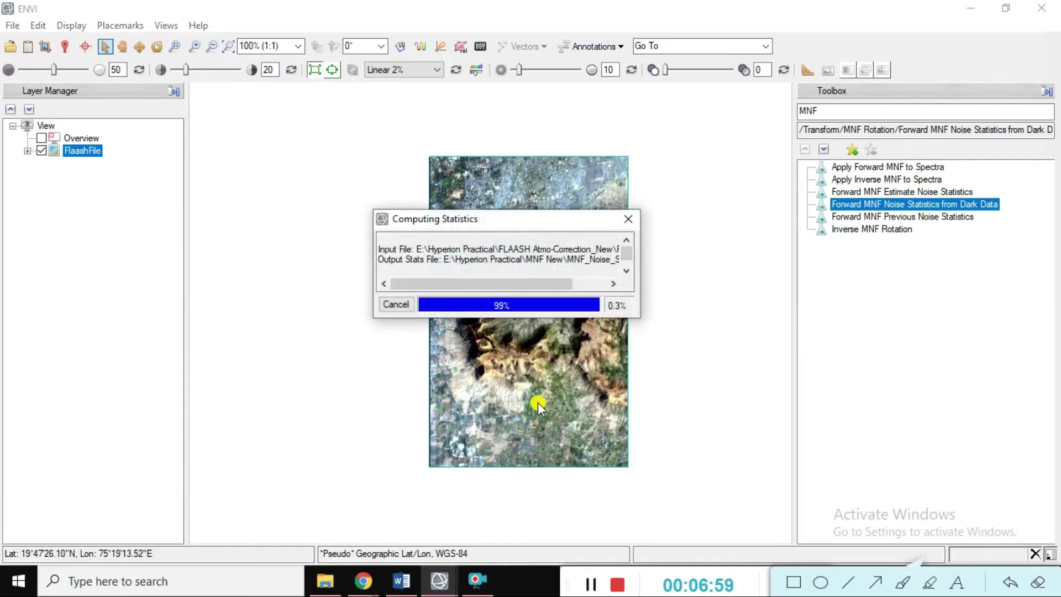
left_click(589, 587)
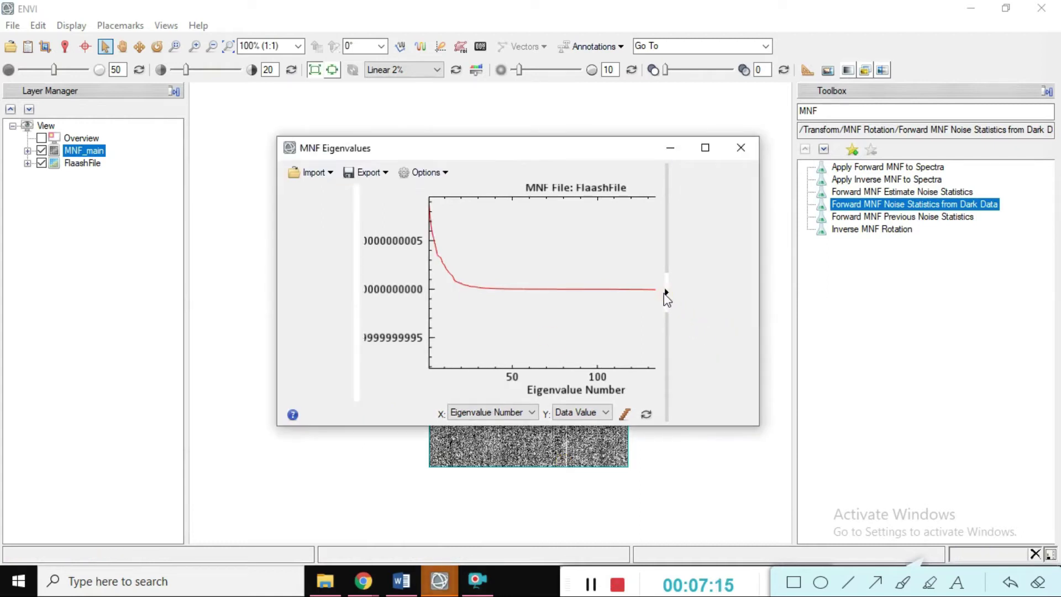
left_click(666, 291)
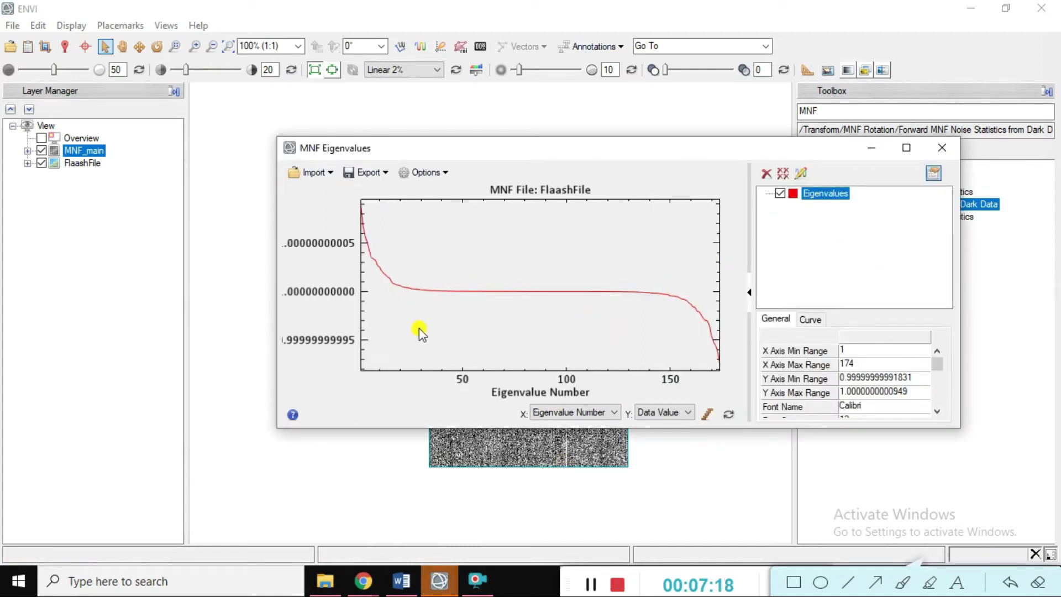
left_click_drag(578, 428, 620, 430)
left_click_drag(632, 148, 709, 131)
double_click(870, 177)
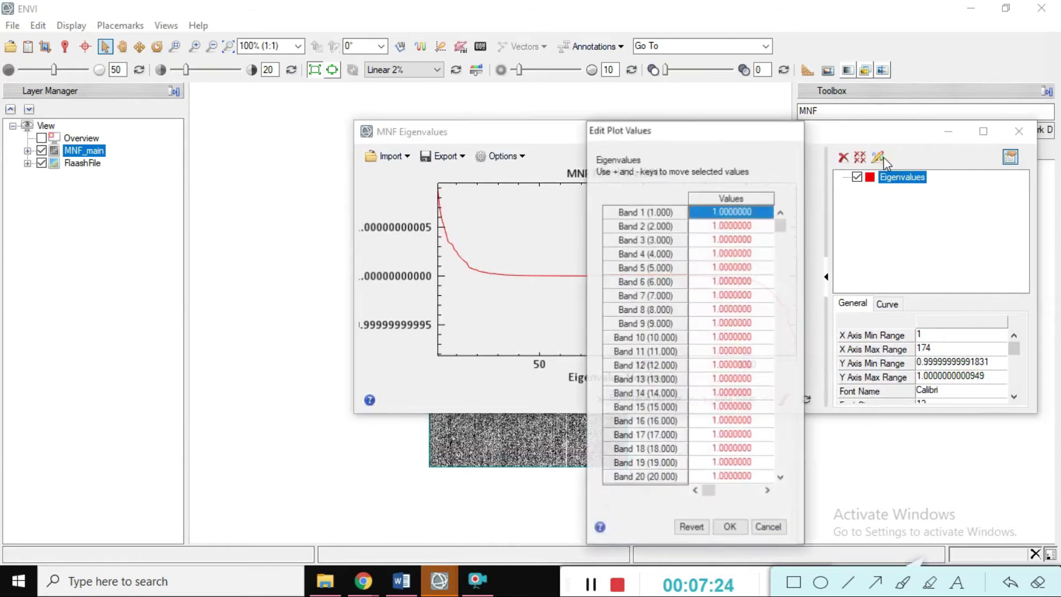
Step through band eigenvalues on the plot, from Band 2 to Band 174
left_click(648, 224)
left_click_drag(663, 137, 896, 139)
left_click(877, 245)
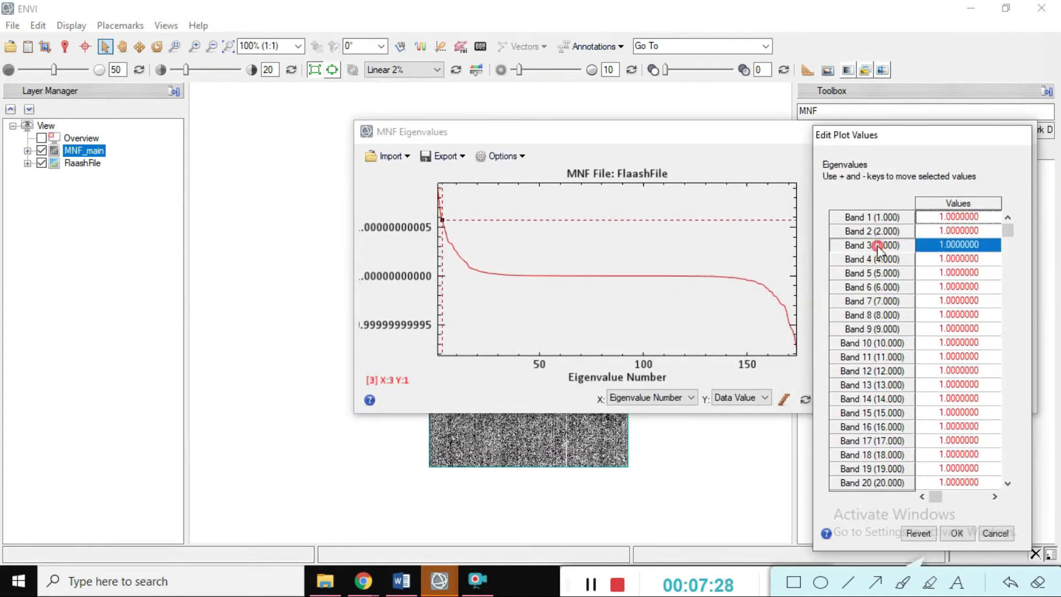
left_click(876, 259)
left_click(872, 300)
left_click(873, 370)
left_click(897, 428)
left_click(895, 468)
scroll(895, 469, "down", 2)
left_click(884, 413)
left_click(883, 455)
left_click(884, 479)
scroll(884, 473, "down", 4)
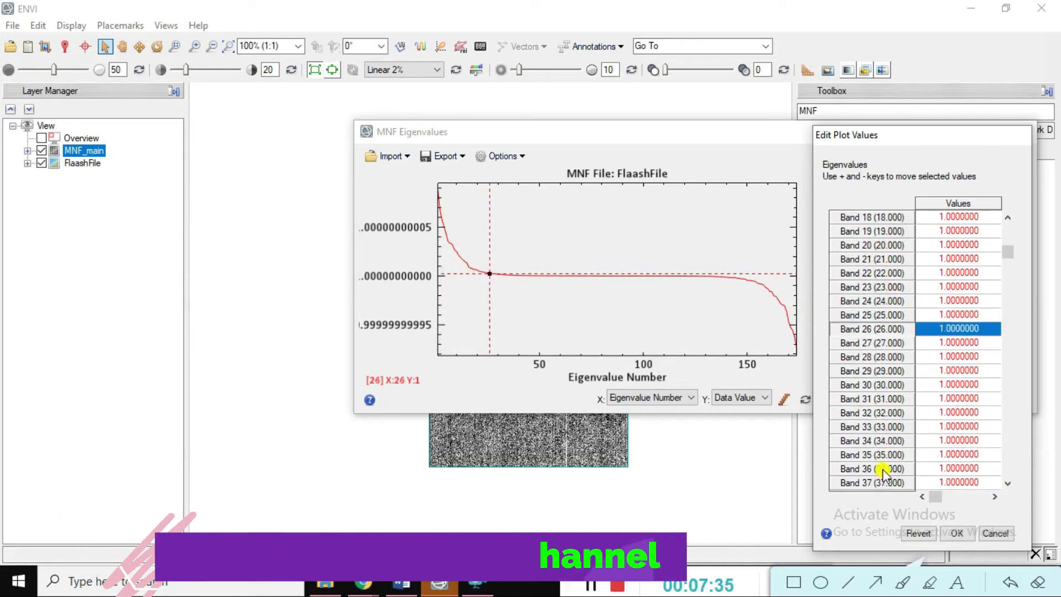
left_click(887, 385)
left_click(884, 374)
left_click(883, 428)
left_click(884, 454)
scroll(886, 454, "down", 3)
left_click(884, 455)
scroll(884, 454, "down", 4)
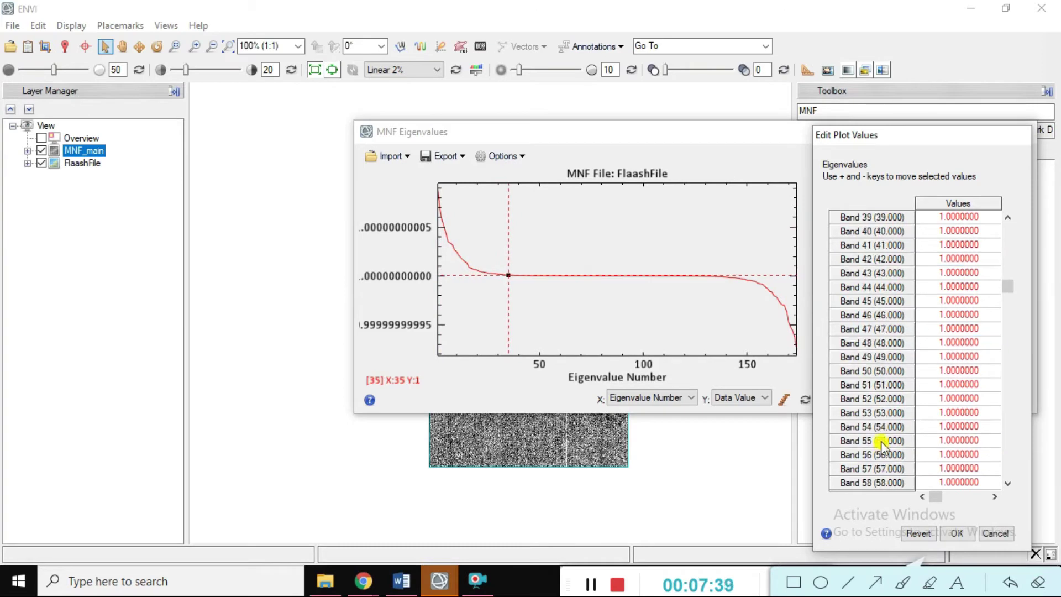
left_click(883, 418)
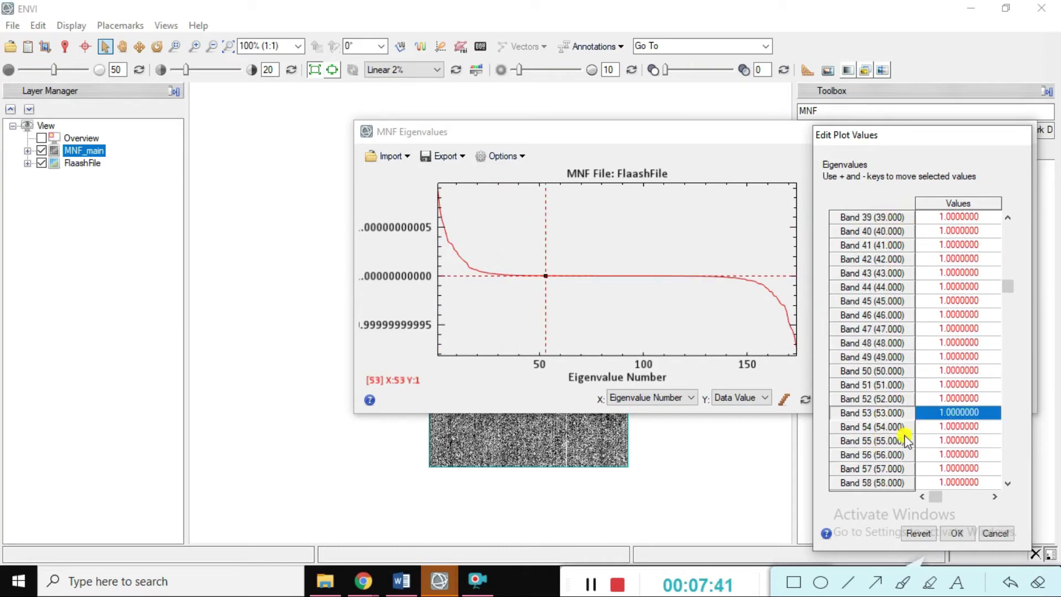
scroll(884, 441, "down", 4)
left_click(877, 429)
scroll(873, 442, "down", 1)
scroll(866, 454, "down", 1)
left_click(870, 385)
left_click(870, 440)
left_click(871, 468)
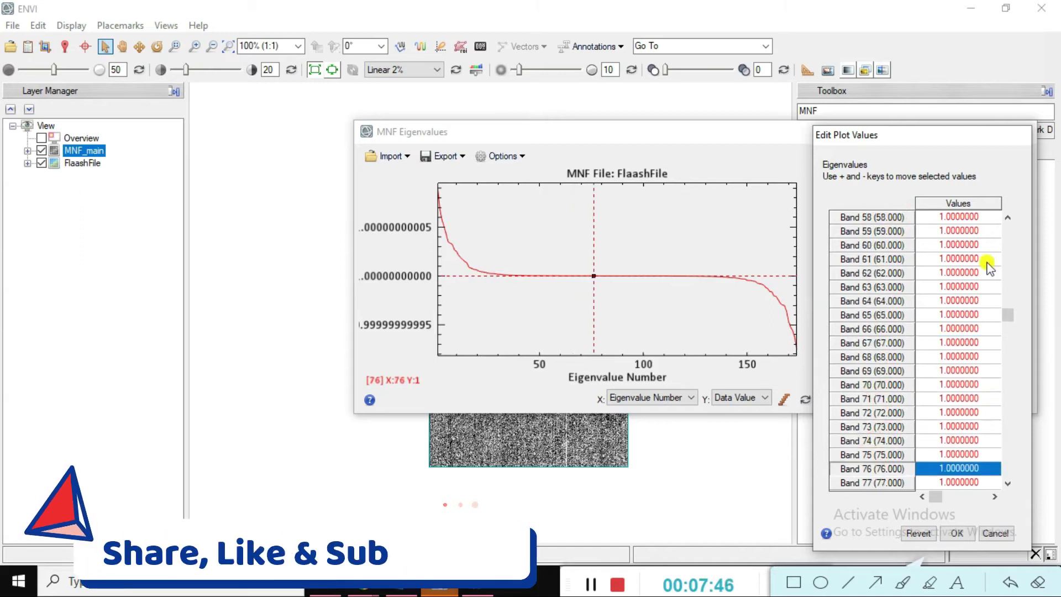
left_click_drag(1006, 315, 1004, 474)
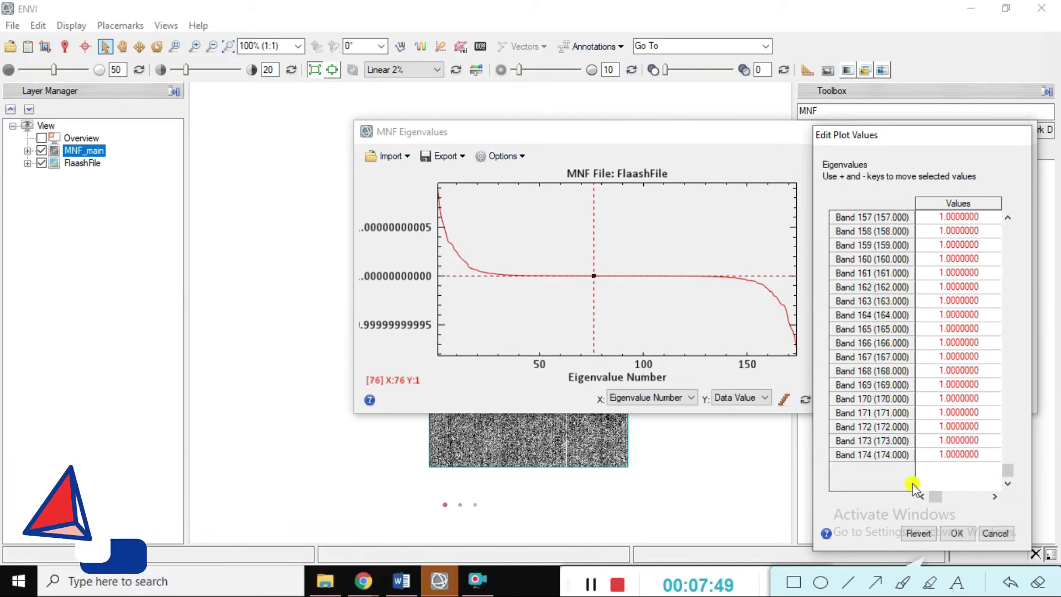
left_click(891, 457)
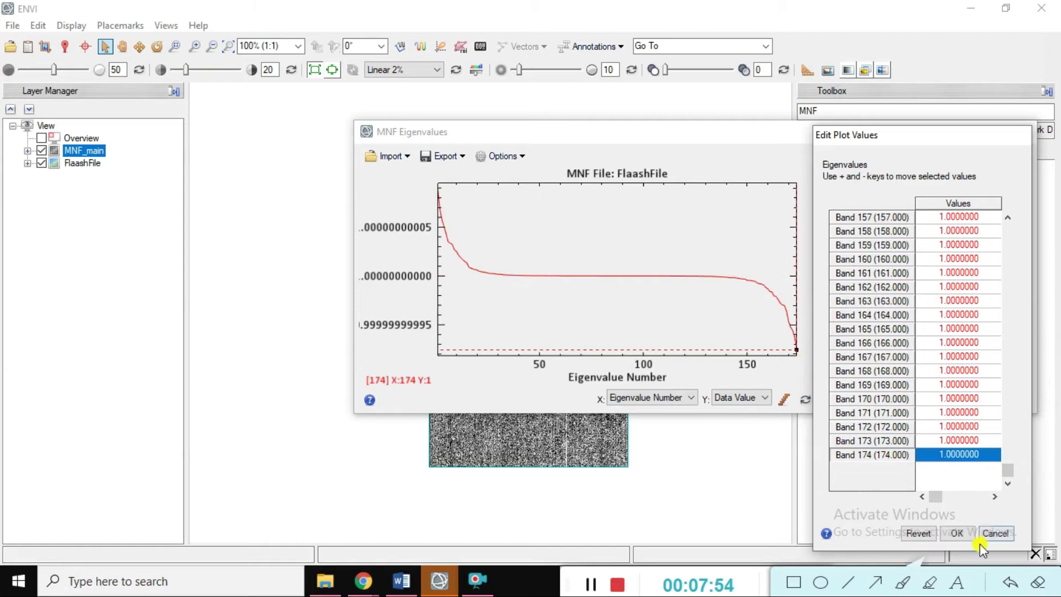
Close the values list, enlarge the plot, and retitle it 'MNF File: FlaashFile Data'
left_click(995, 534)
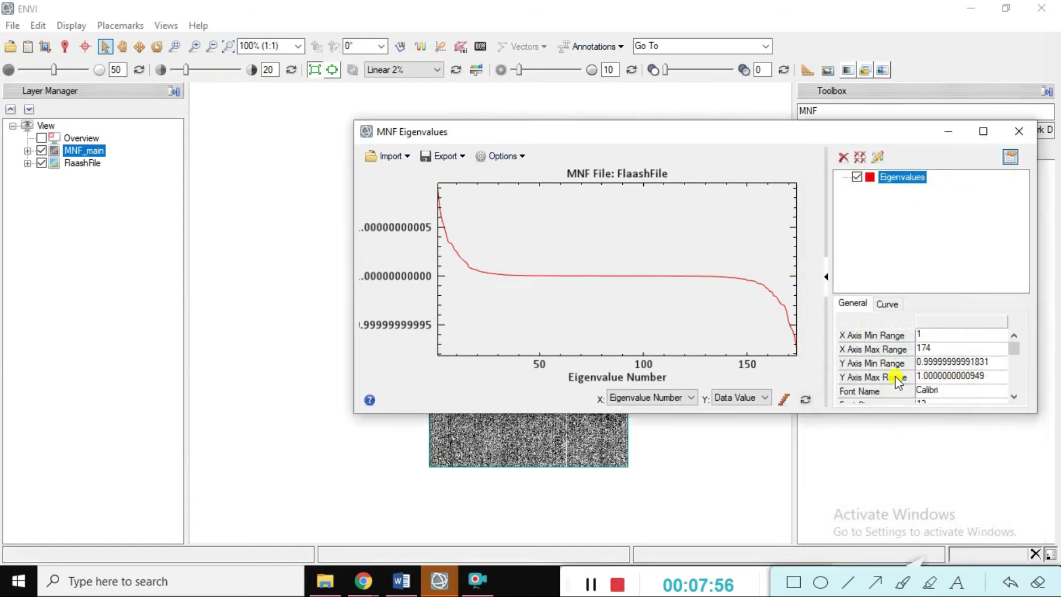
left_click_drag(953, 418, 945, 519)
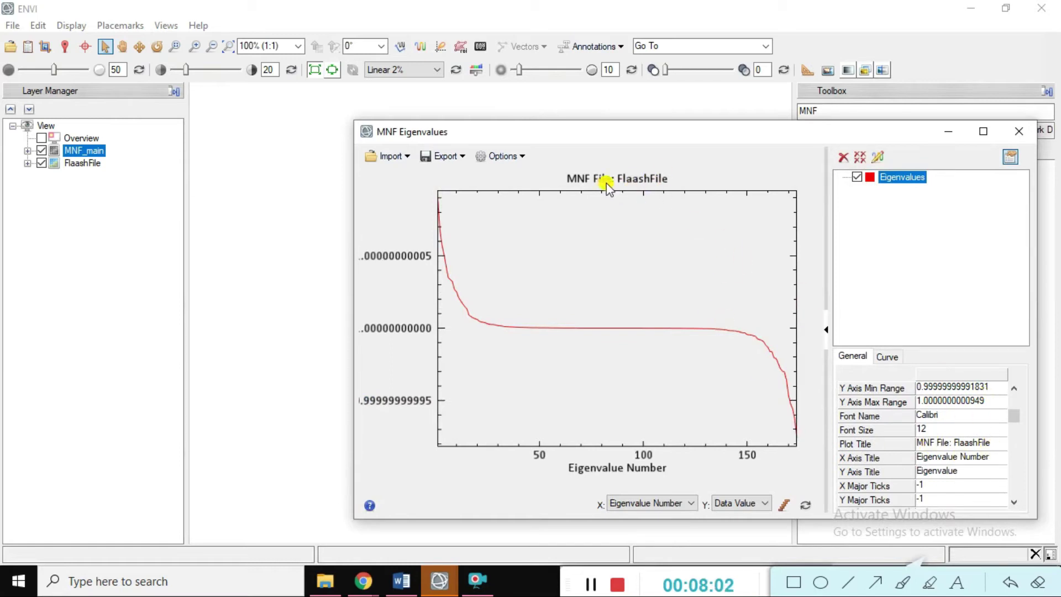
left_click(994, 449)
left_click_drag(995, 448, 951, 446)
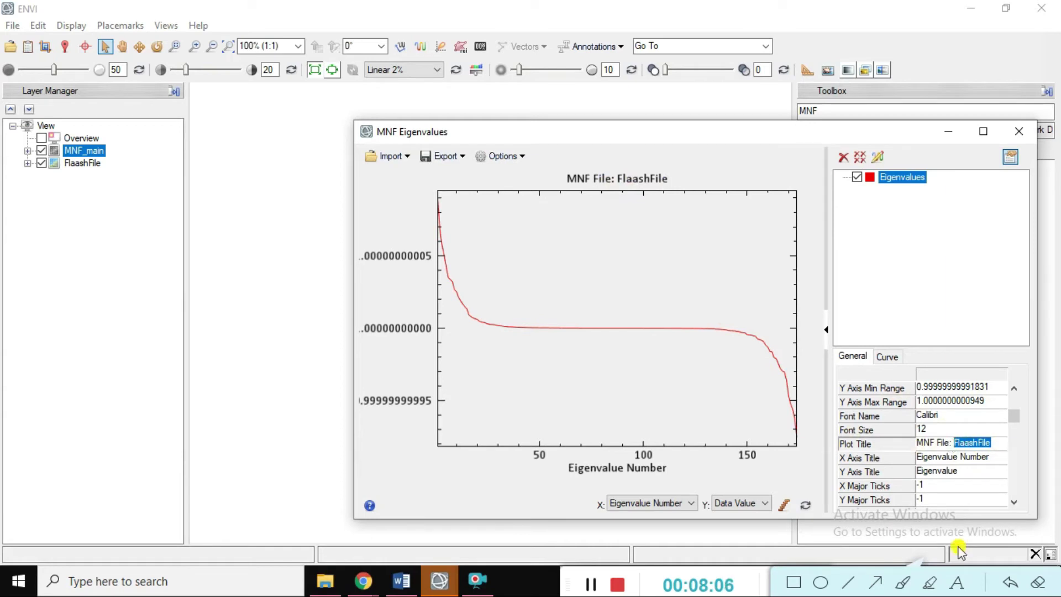
left_click(997, 443)
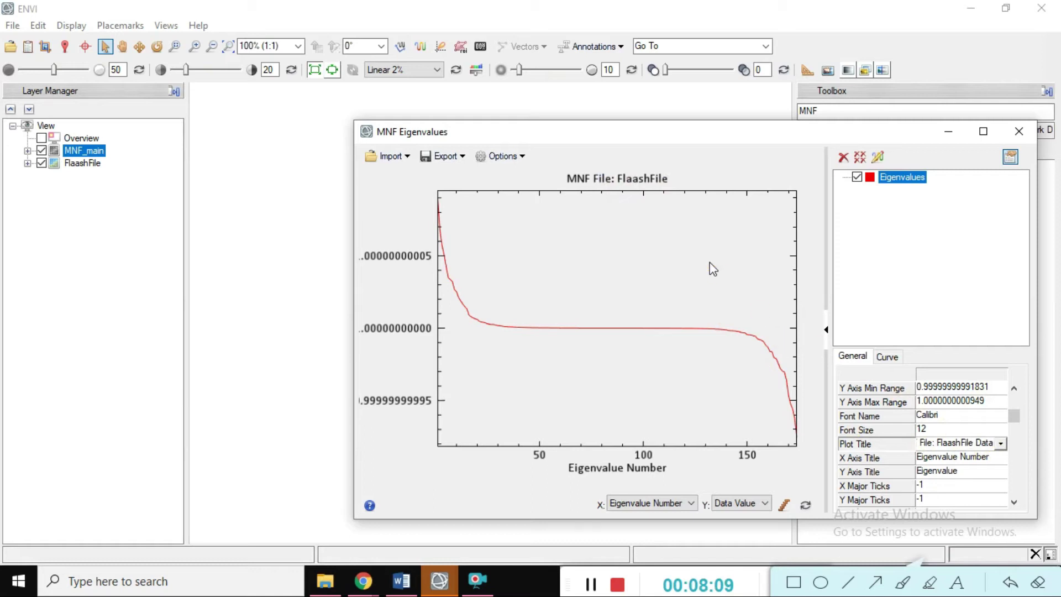
key("Return")
left_click(693, 193)
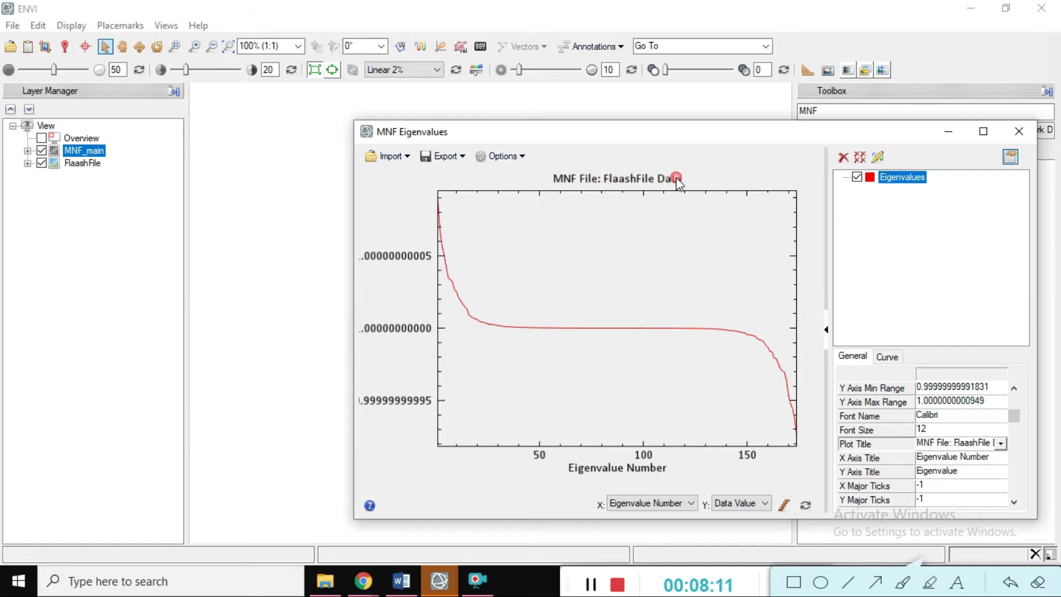
Change the X axis title to 'Eigenvalue Number Detail'
left_click(994, 460)
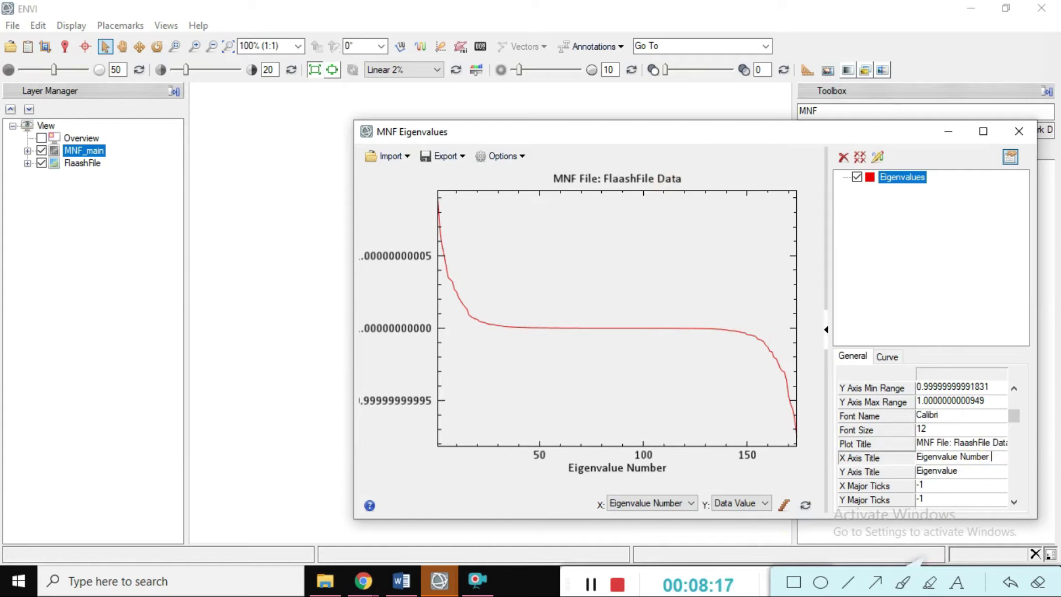
type("Detail")
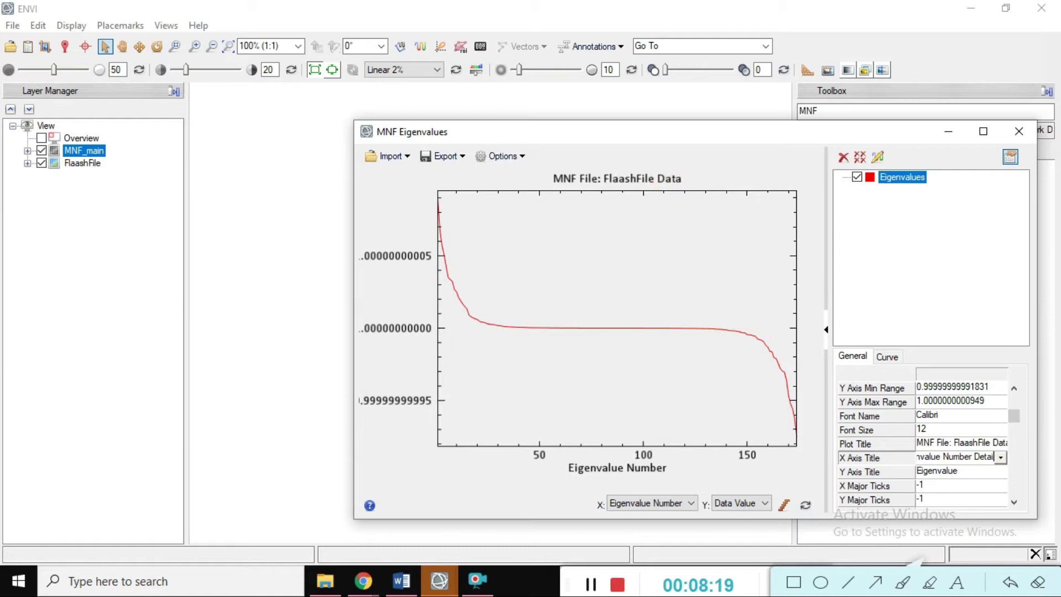
left_click(676, 470)
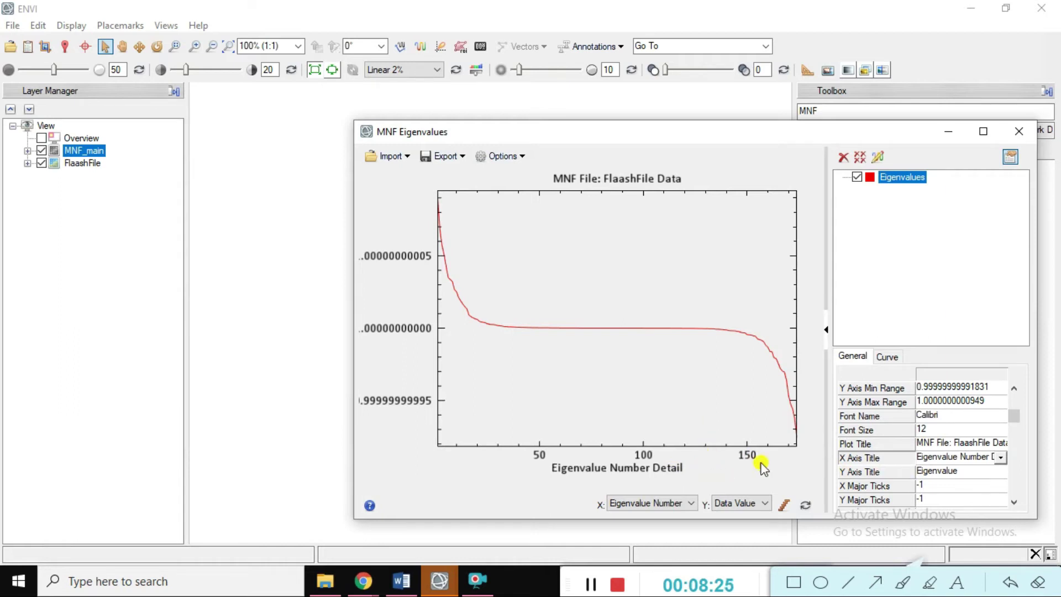
left_click(1011, 157)
left_click(1014, 157)
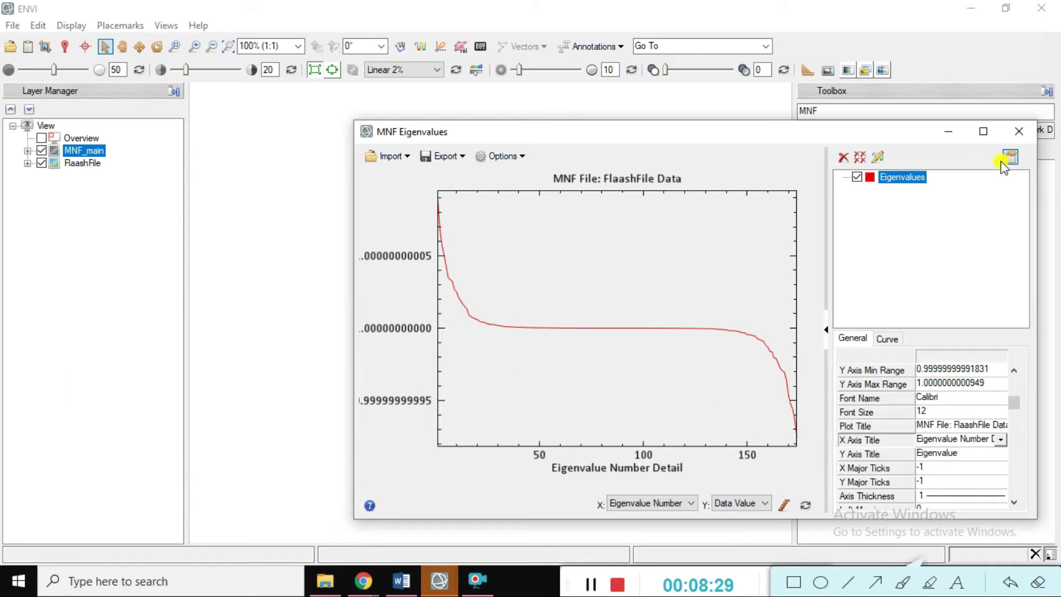
Close the eigenvalue plot, clear 'MNF' from the Toolbox search, and dismiss the MNF_main layer menu
left_click(1015, 132)
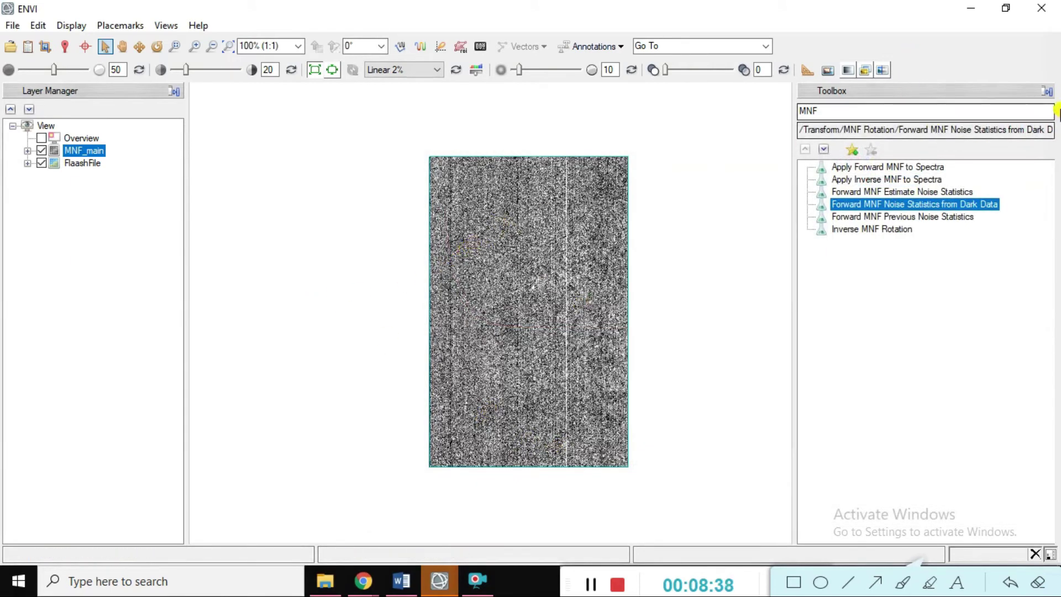
left_click(921, 111)
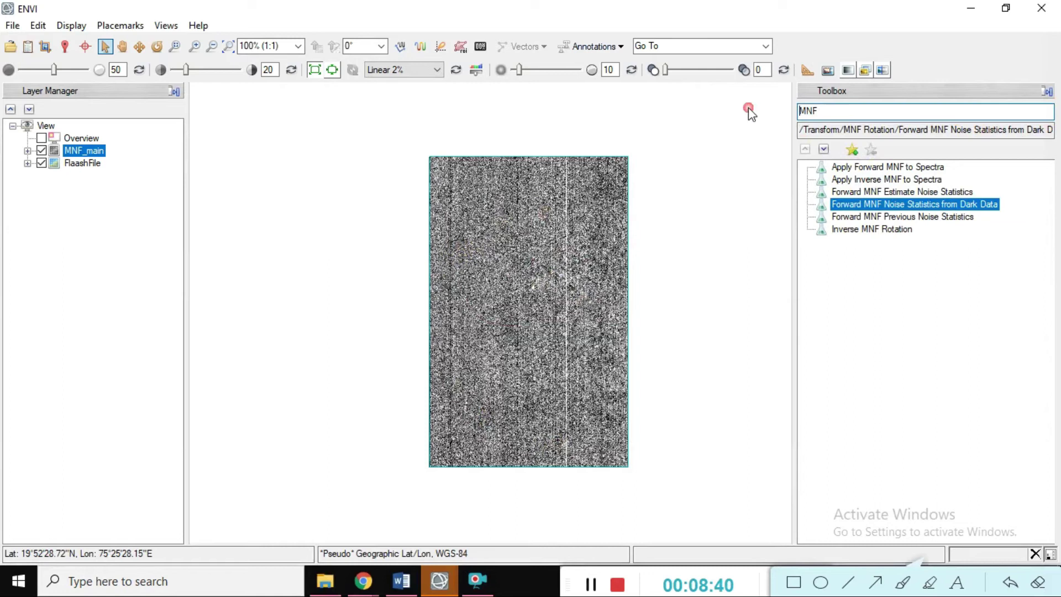
key("BackSpace")
key("BackSpace")
key("BackSpace")
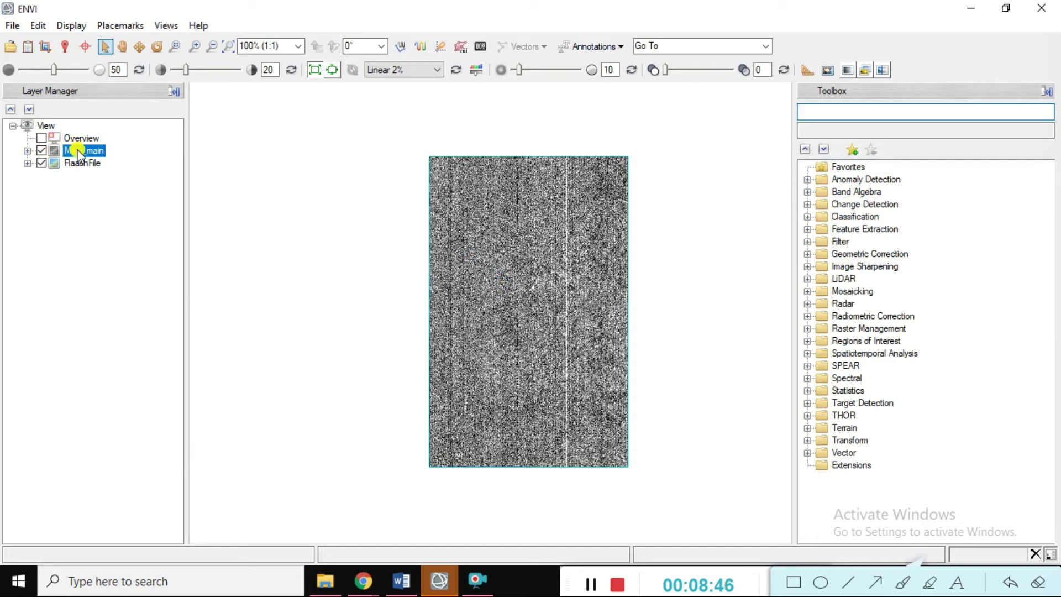
right_click(80, 155)
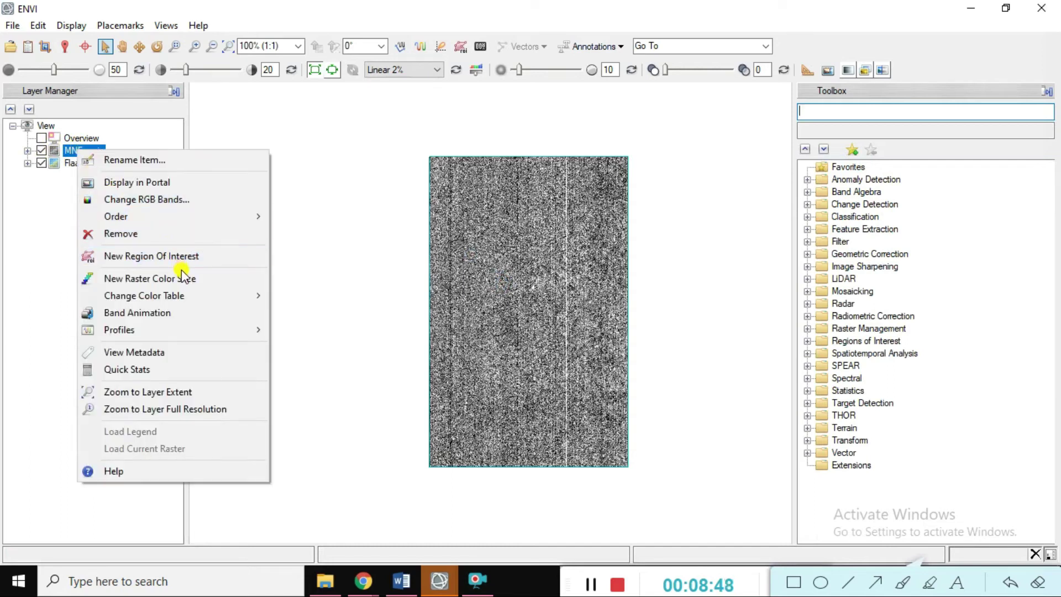
left_click(54, 227)
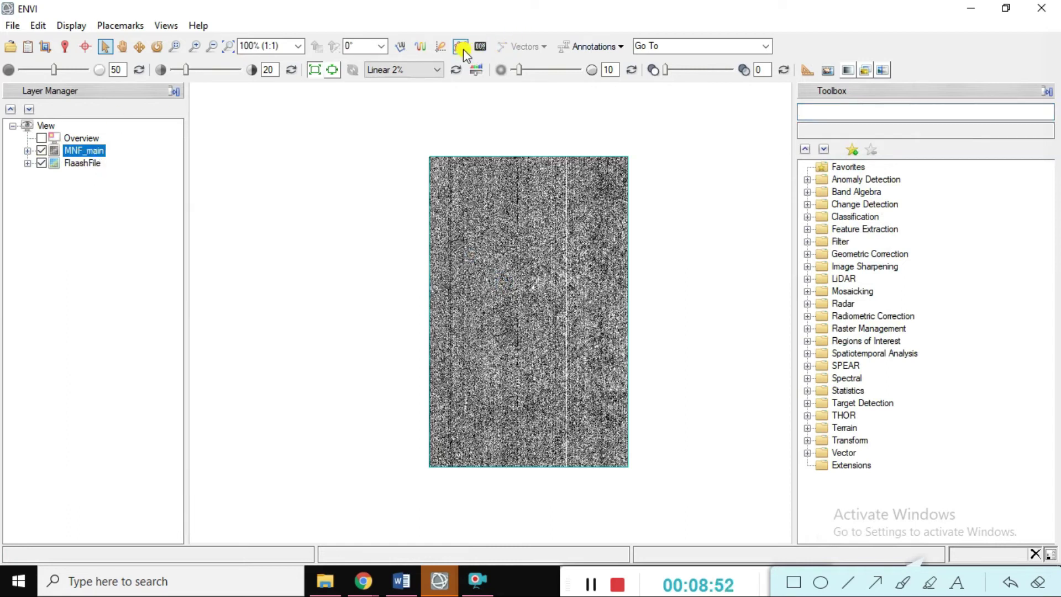
Open spectral profiles for MNF_main and FlaashFile and stack them on the right
left_click(422, 47)
left_click_drag(798, 282, 732, 111)
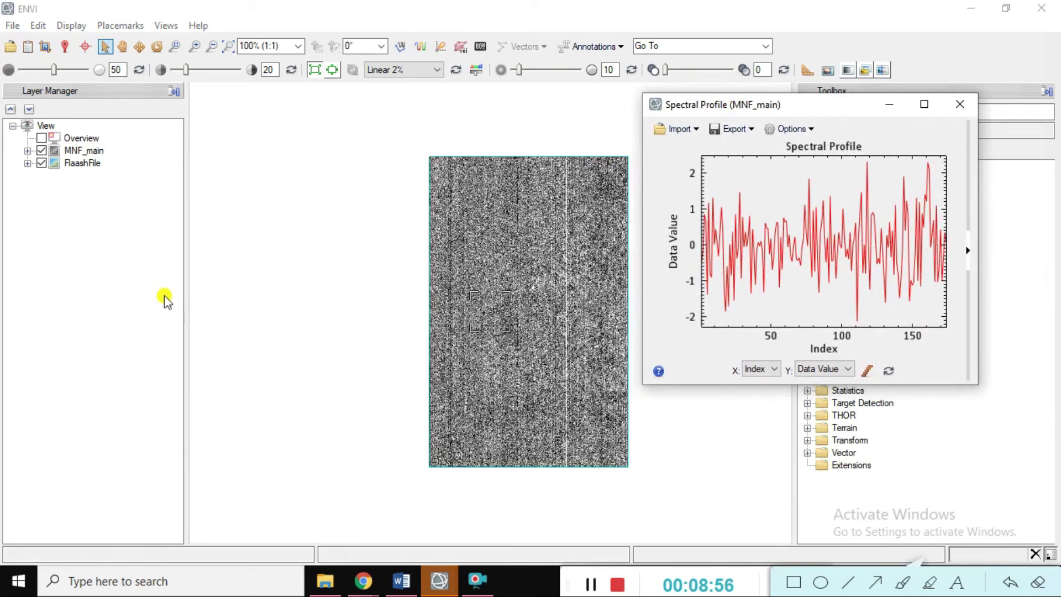
left_click(68, 164)
right_click(70, 169)
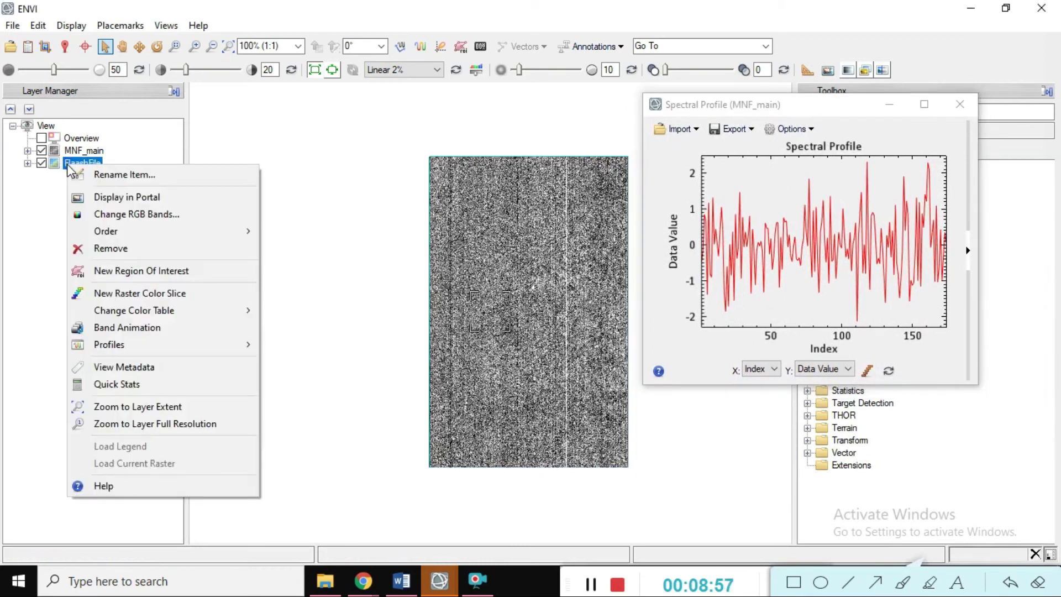
mouse_move(154, 345)
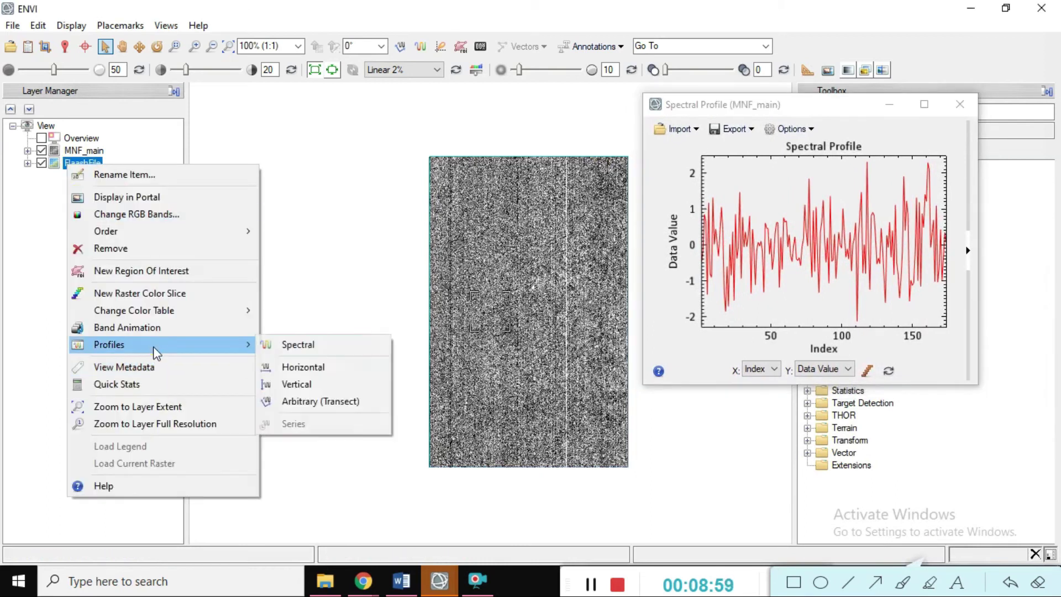
left_click(278, 346)
left_click_drag(861, 282, 788, 287)
left_click_drag(779, 107, 776, 22)
left_click(859, 305)
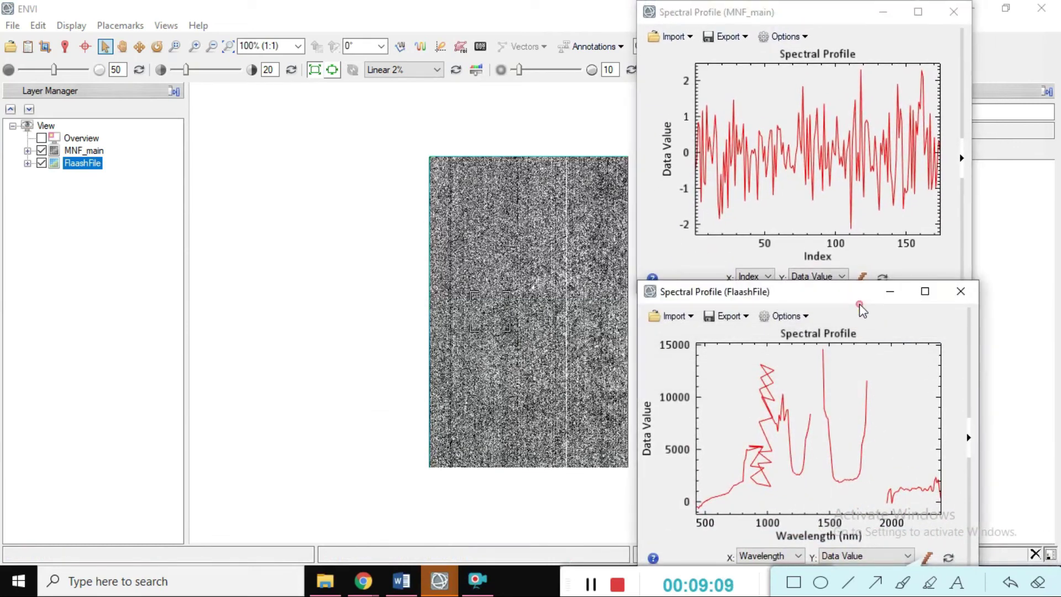
mouse_move(844, 291)
left_mouse_down()
mouse_move(842, 310)
mouse_move(843, 265)
mouse_move(845, 311)
left_mouse_up()
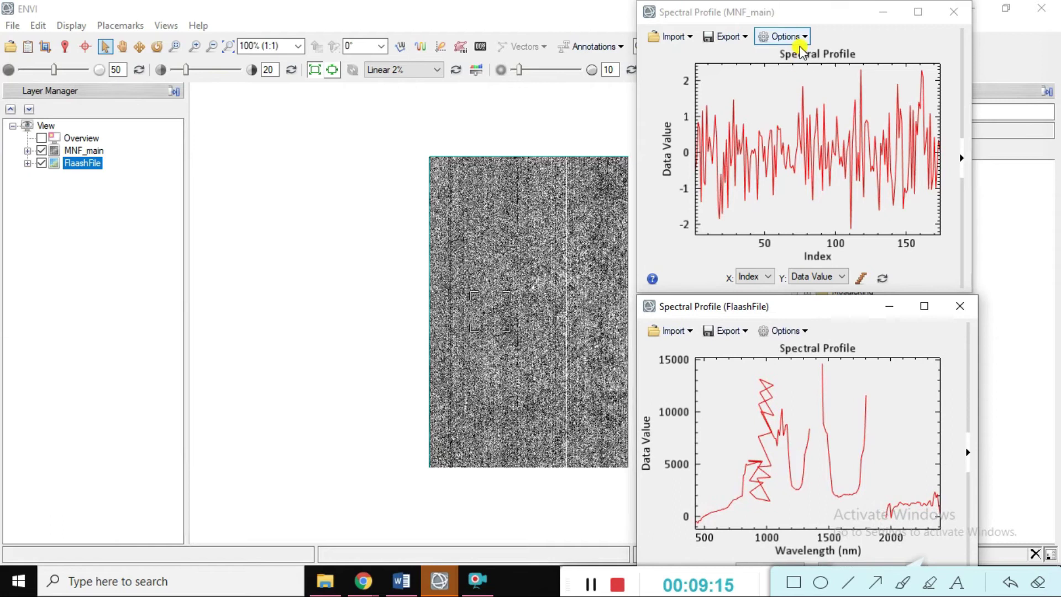
Turn on and increase curve smoothing in both the MNF_main and FlaashFile profiles
left_click(784, 37)
left_click(816, 119)
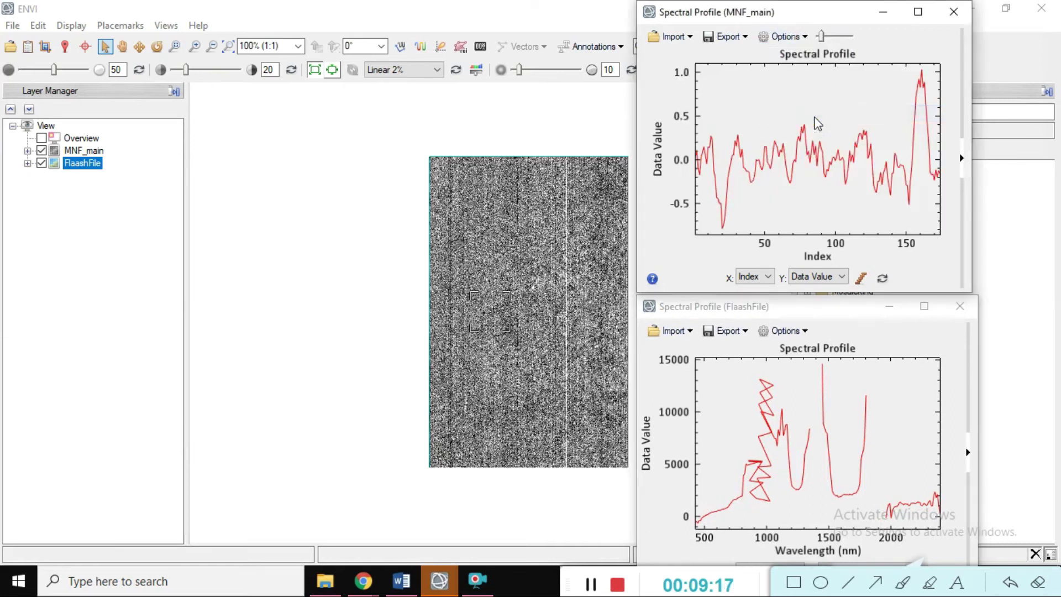
left_click_drag(821, 36, 851, 36)
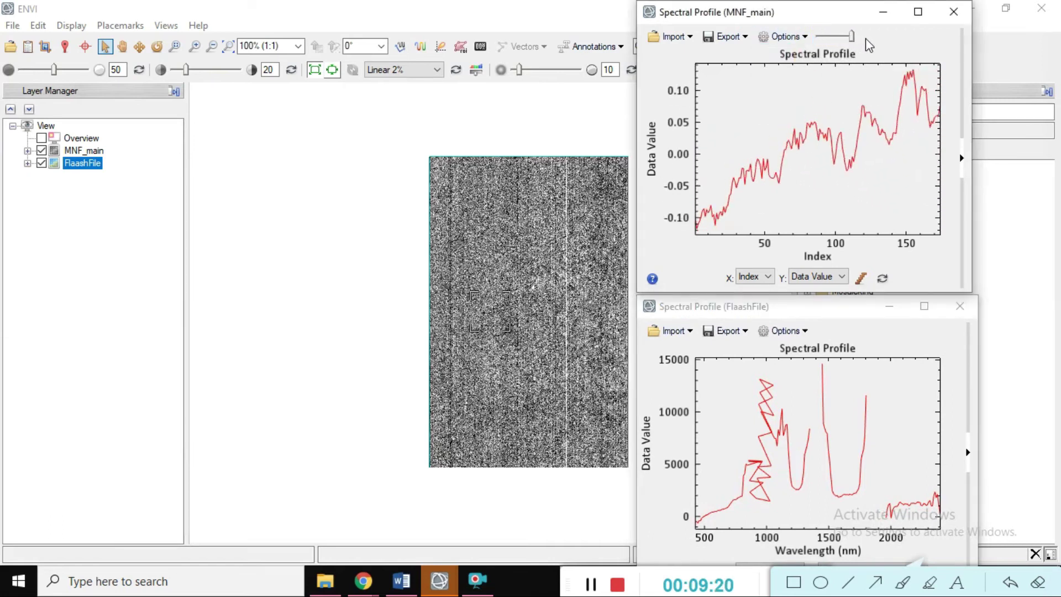
left_click(796, 331)
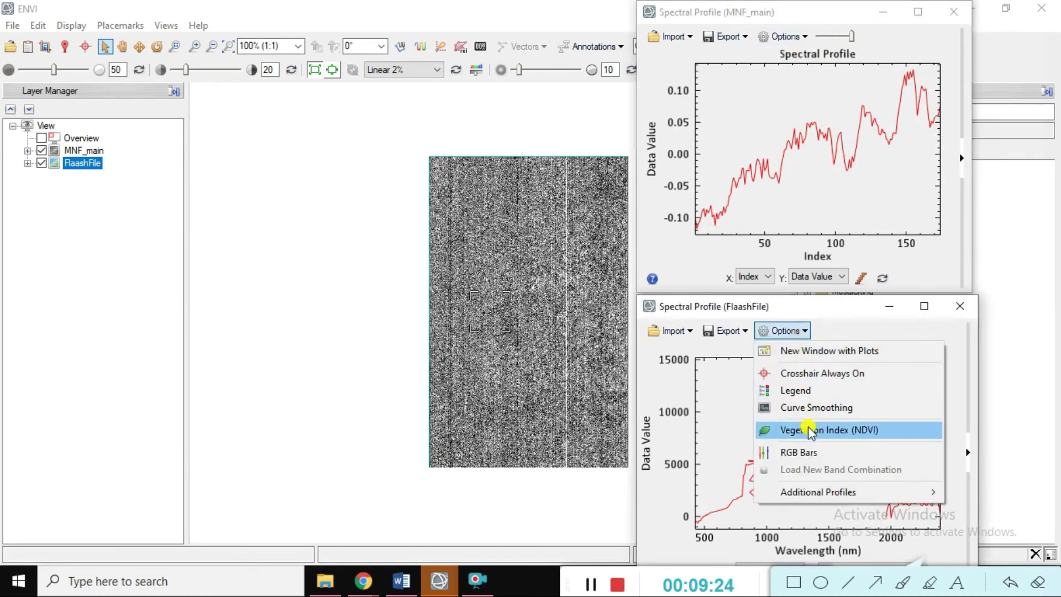
left_click(813, 407)
left_click_drag(822, 329, 873, 336)
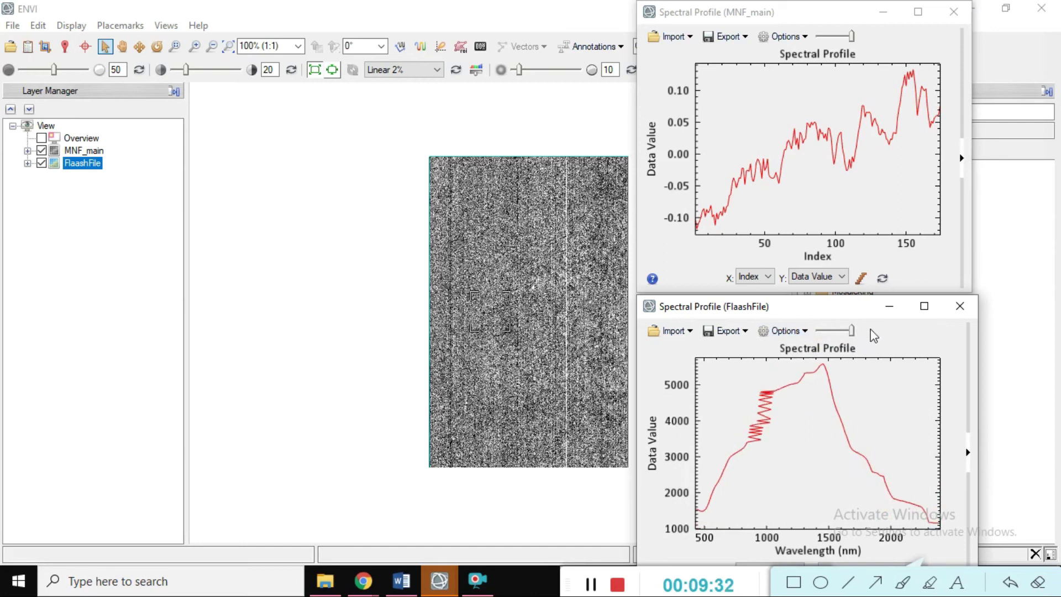
Compare both smoothed spectra at several pixels sampled across the image
left_click(540, 267)
left_click(528, 282)
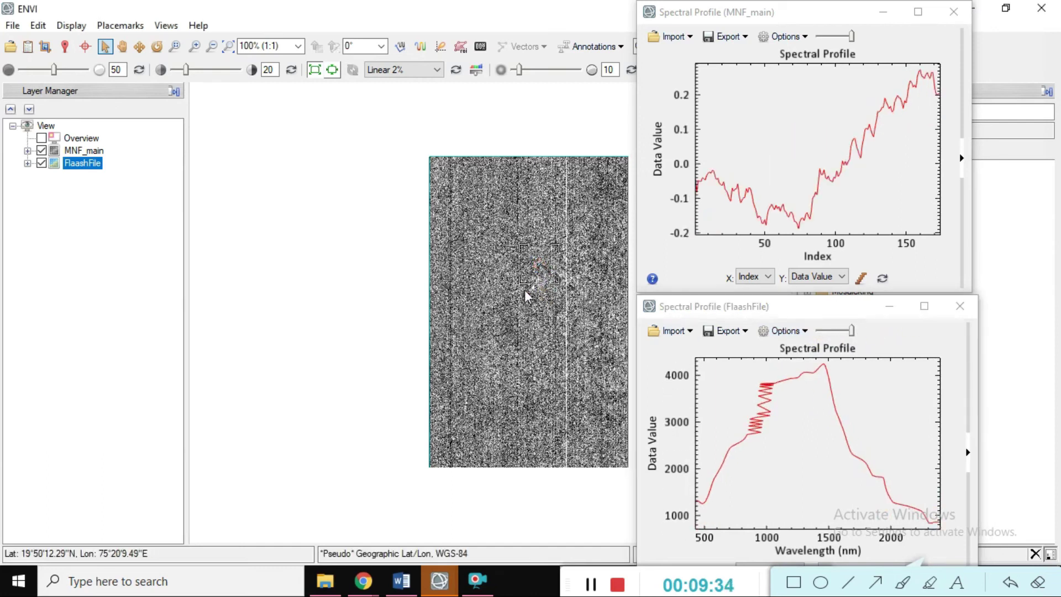
left_click_drag(543, 317, 487, 399)
left_click_drag(468, 332, 520, 217)
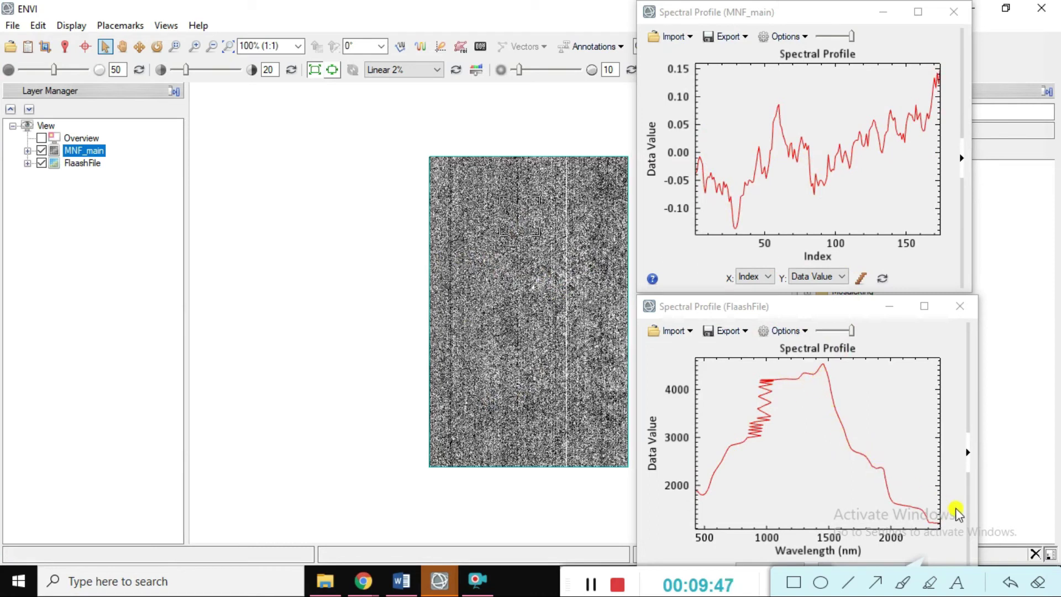
left_click_drag(537, 280, 525, 390)
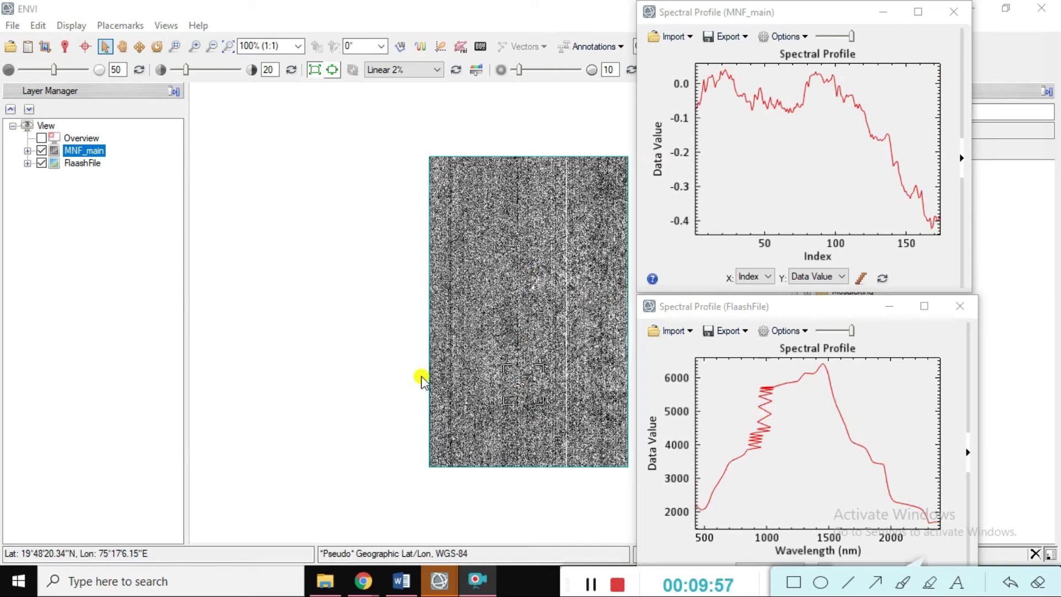
Reopen the Data Manager and select MNF Band 3
left_click(591, 584)
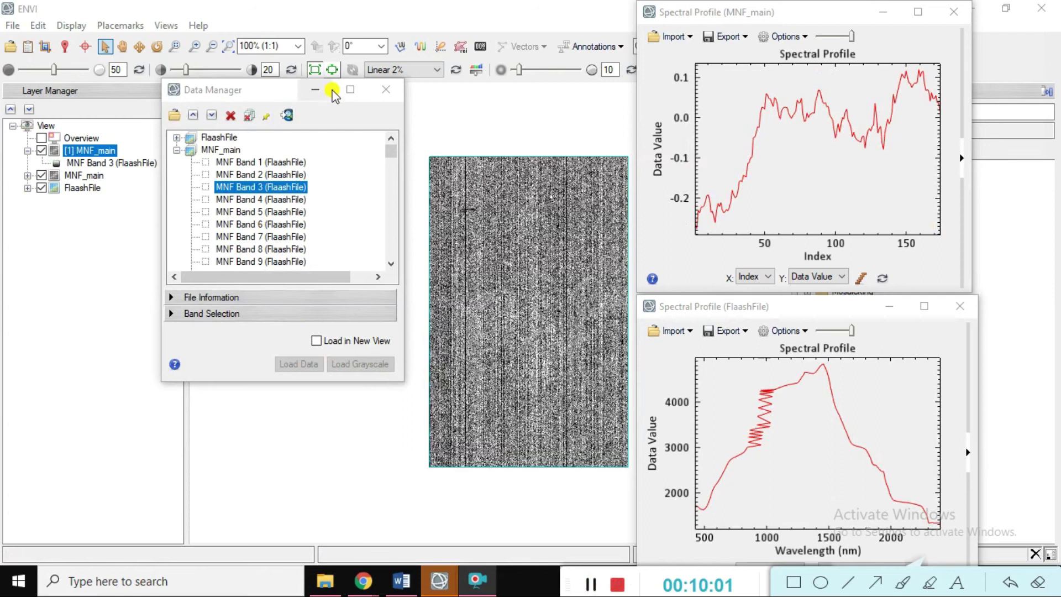
left_click(385, 92)
left_click(27, 46)
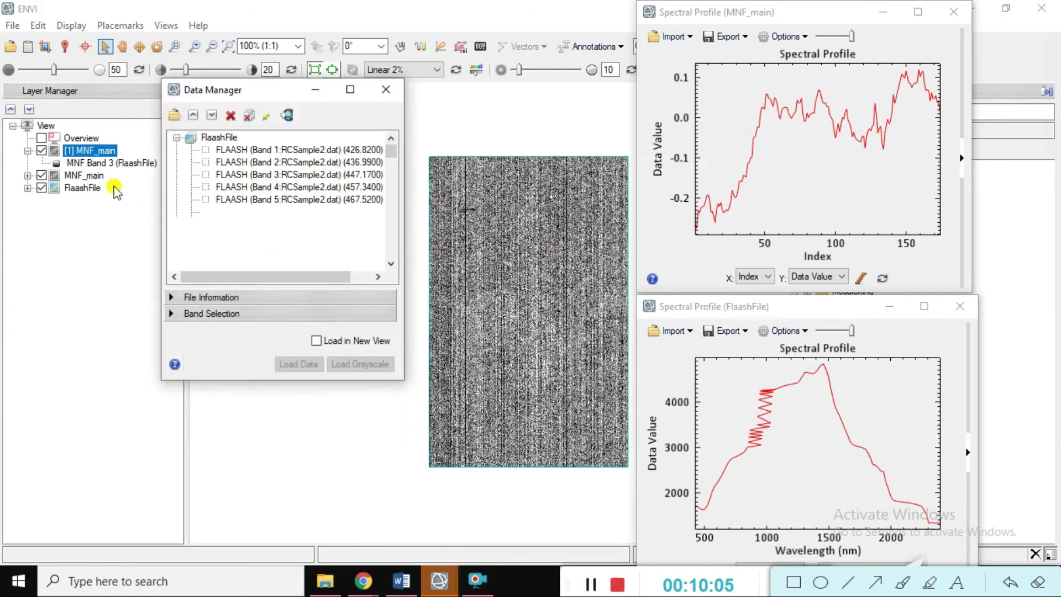
left_click(87, 163)
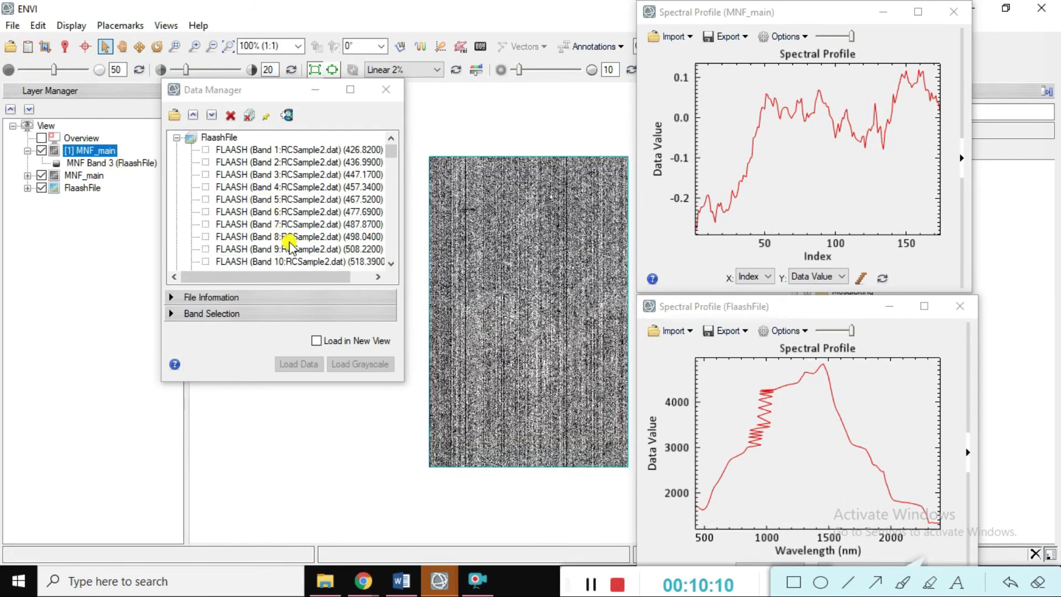
Display FlaashFile Band 20 in grayscale
scroll(286, 252, "down", 5)
left_click(293, 199)
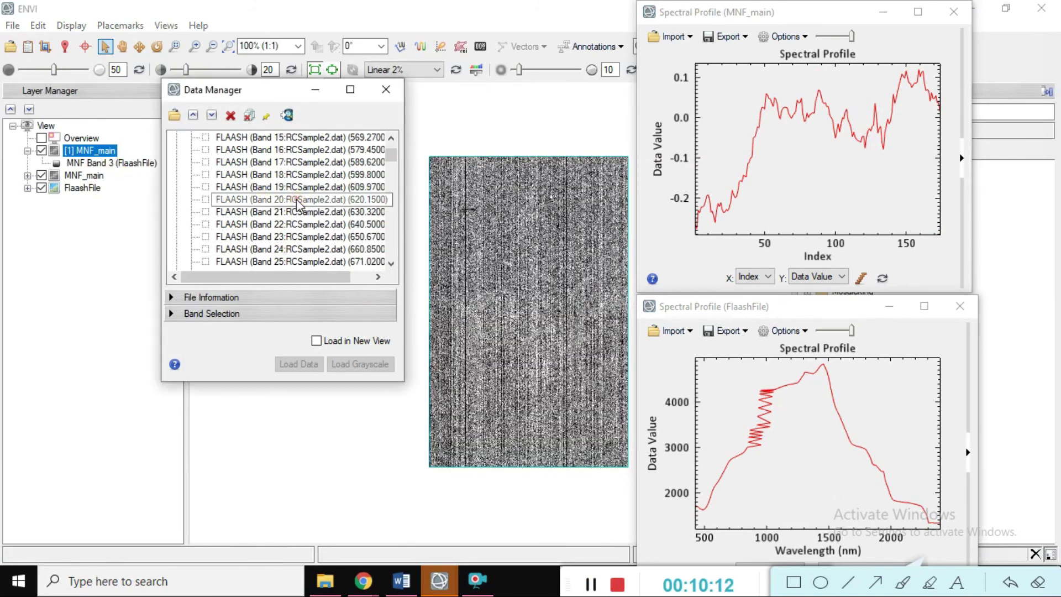
right_click(297, 200)
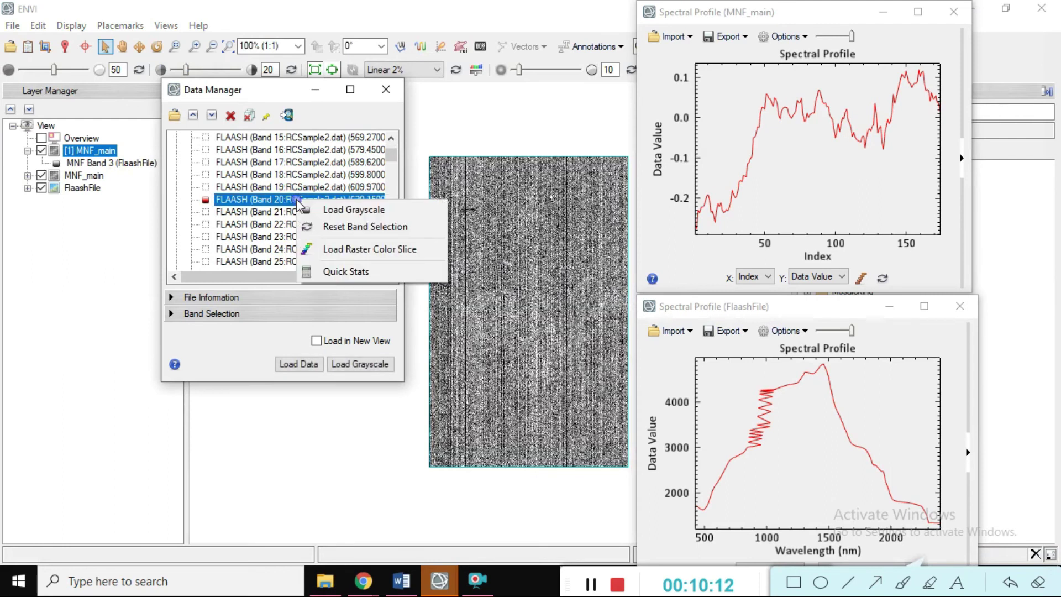
left_click(351, 212)
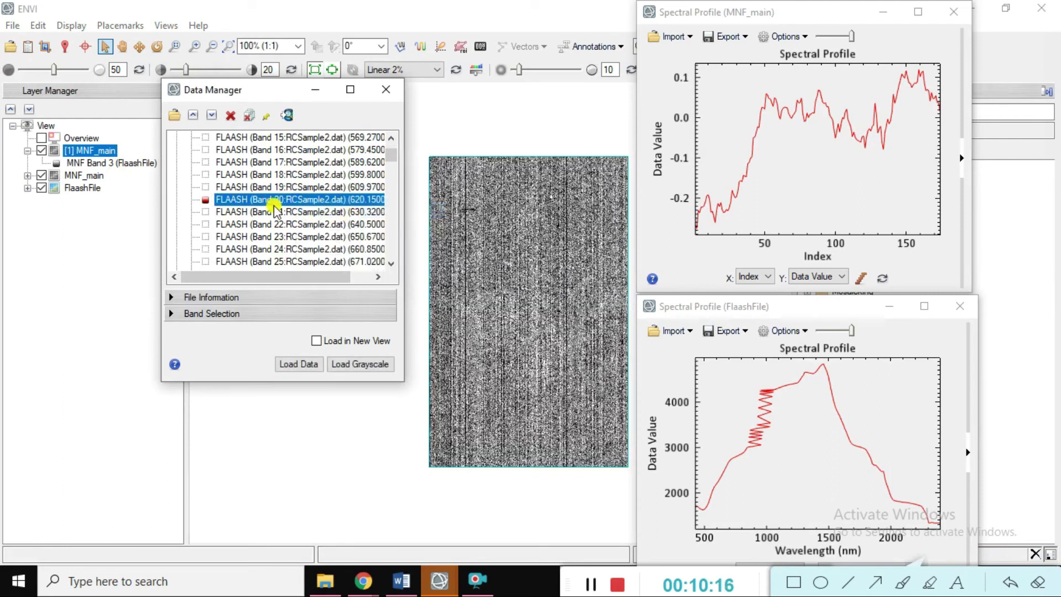
left_click(307, 364)
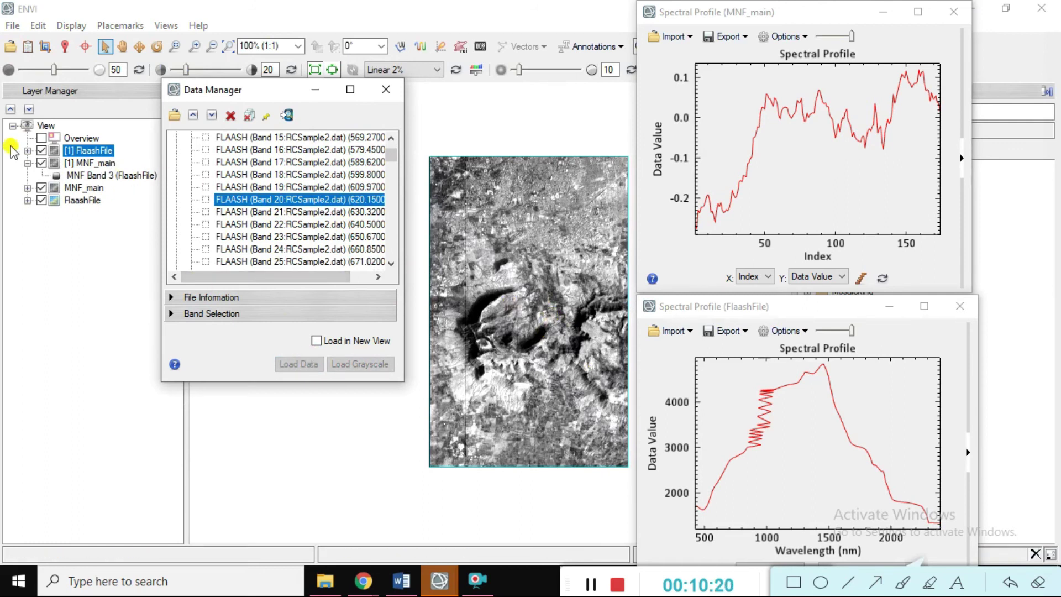
Remove the FlaashFile Band 20 layer from the Layer Manager
scroll(260, 205, "up", 5)
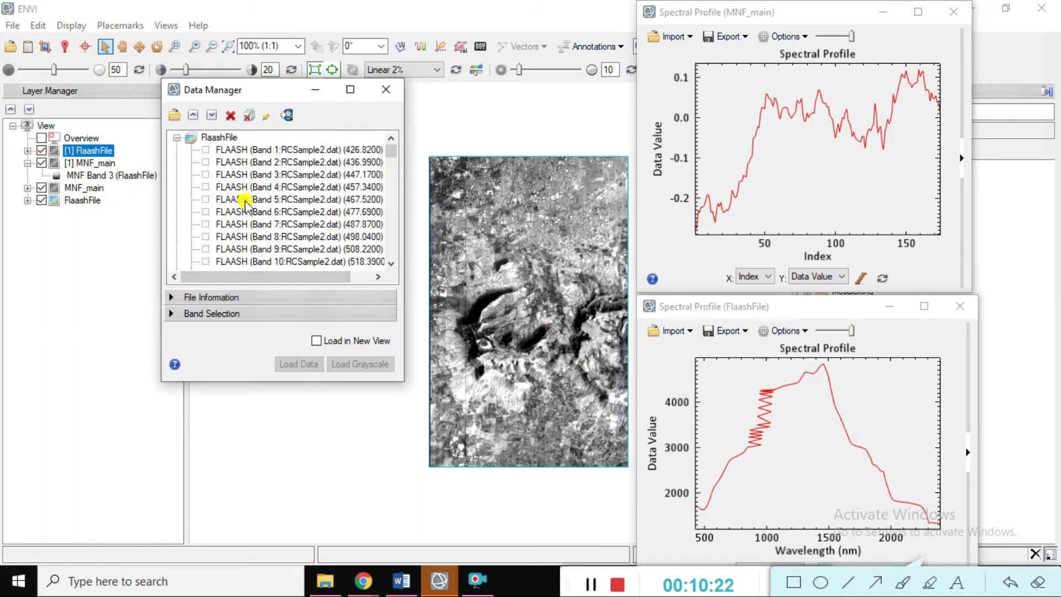
left_click(177, 137)
right_click(98, 152)
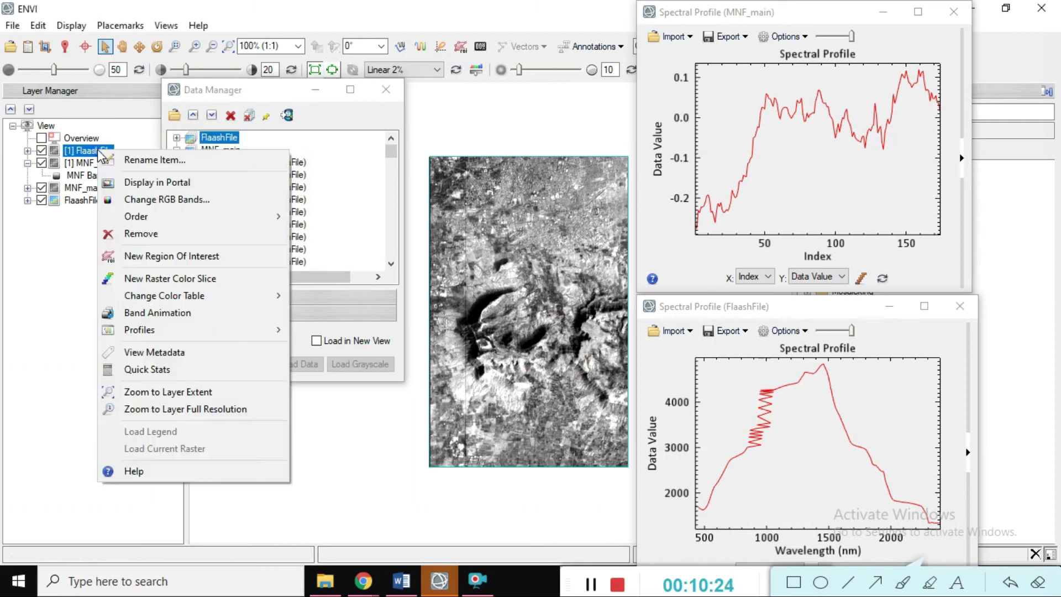
left_click(142, 237)
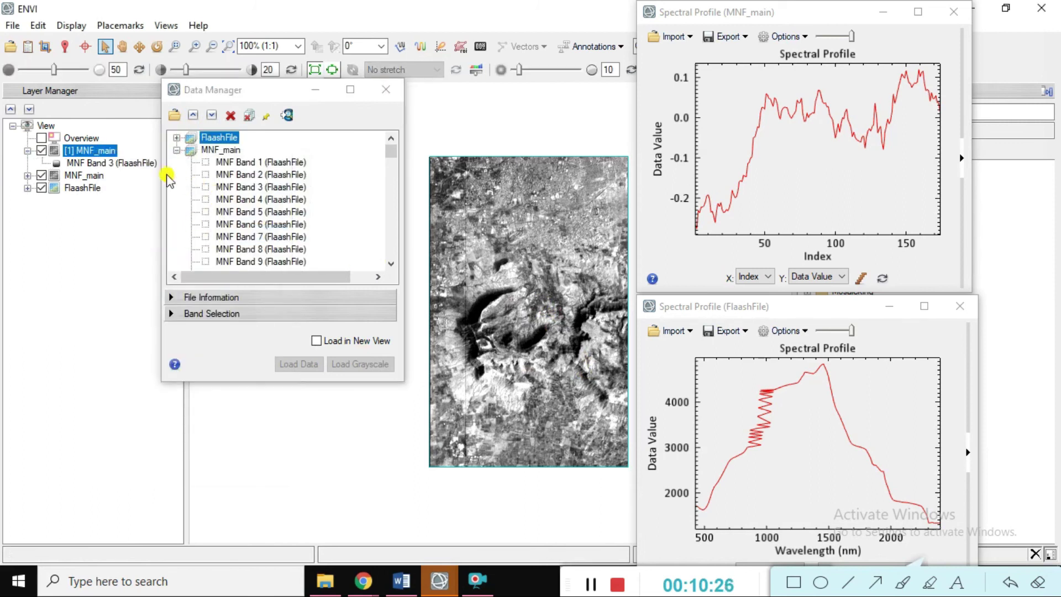
Load MNF Band 43 from the Data Manager as a new grayscale layer
left_click(242, 199)
scroll(243, 207, "down", 13)
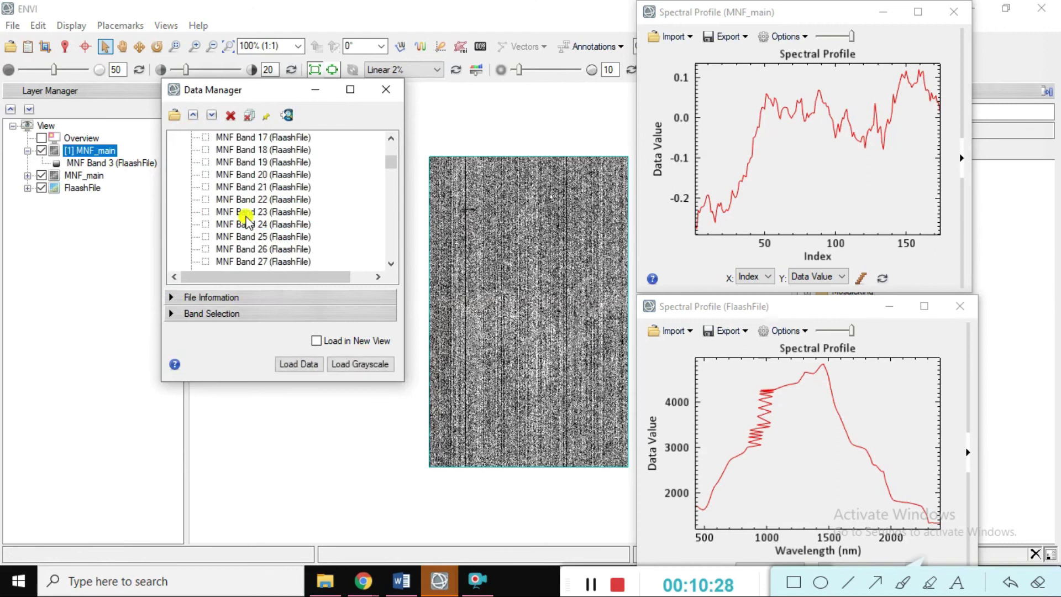
left_click(257, 203)
left_click(307, 364)
left_click(334, 365)
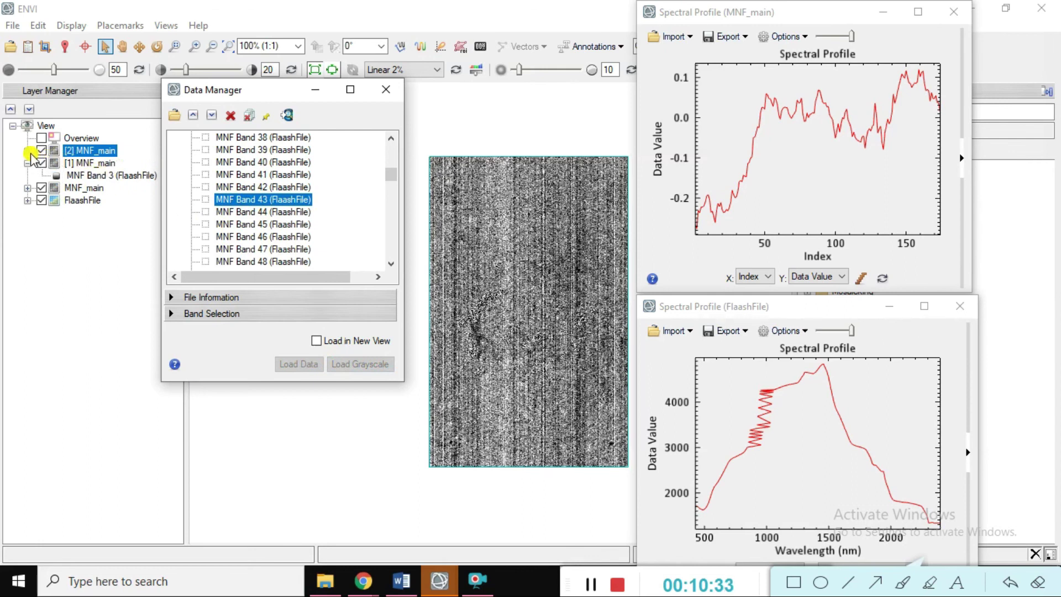
Expand the new MNF_main layer, collapse the first, and sample pixels across the Band 43 image
left_click(28, 150)
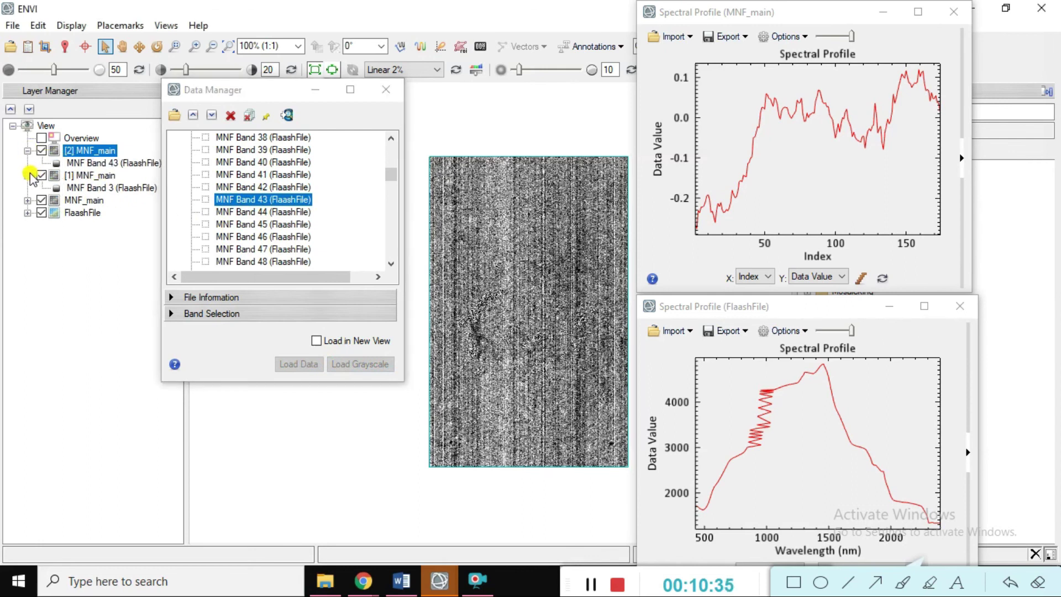
left_click(27, 175)
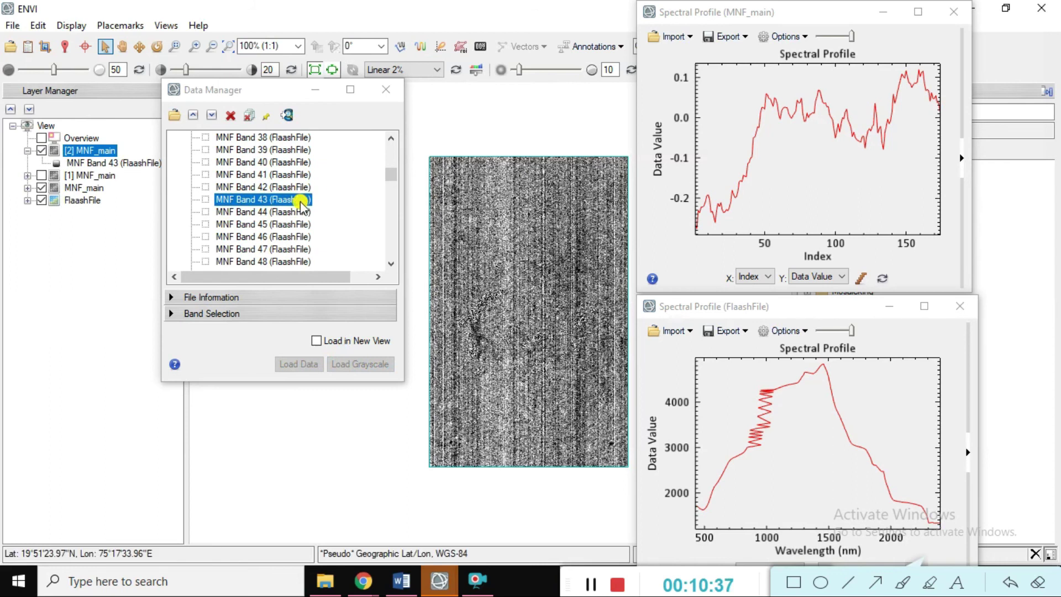
left_click_drag(512, 260, 488, 255)
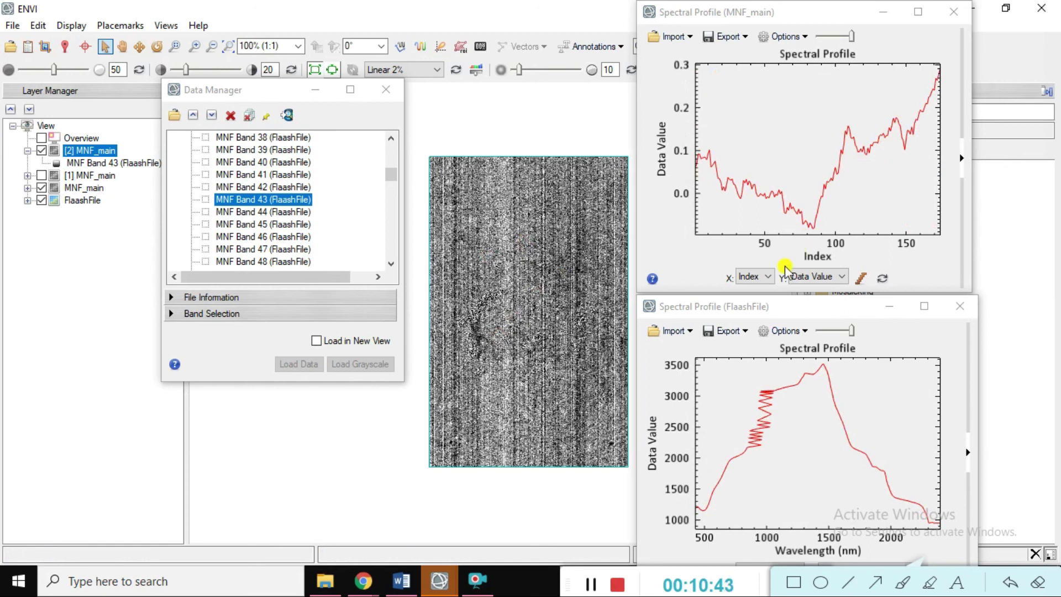